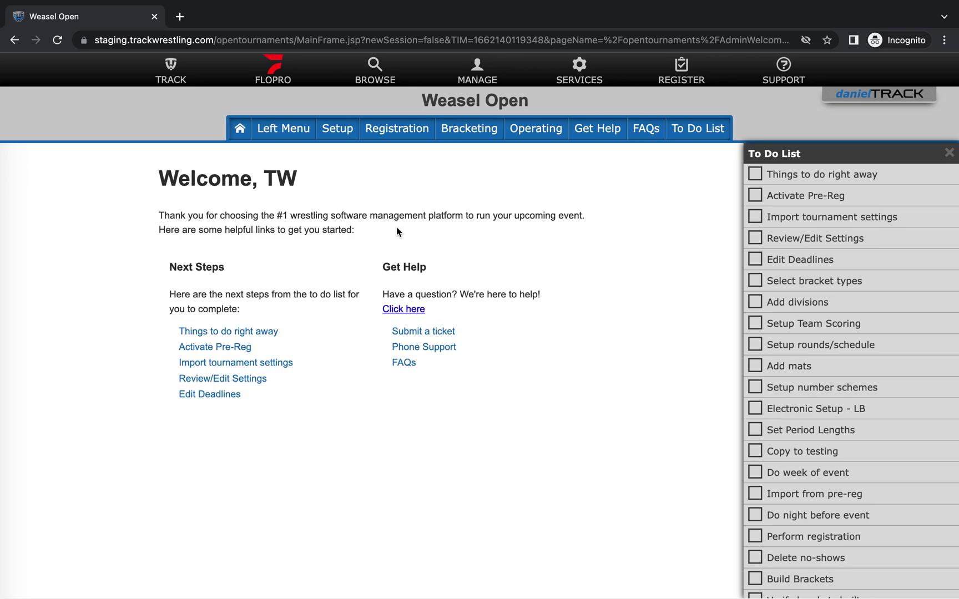
Open Mat Assignment Display from the Weasel Open Operating menu
click(536, 134)
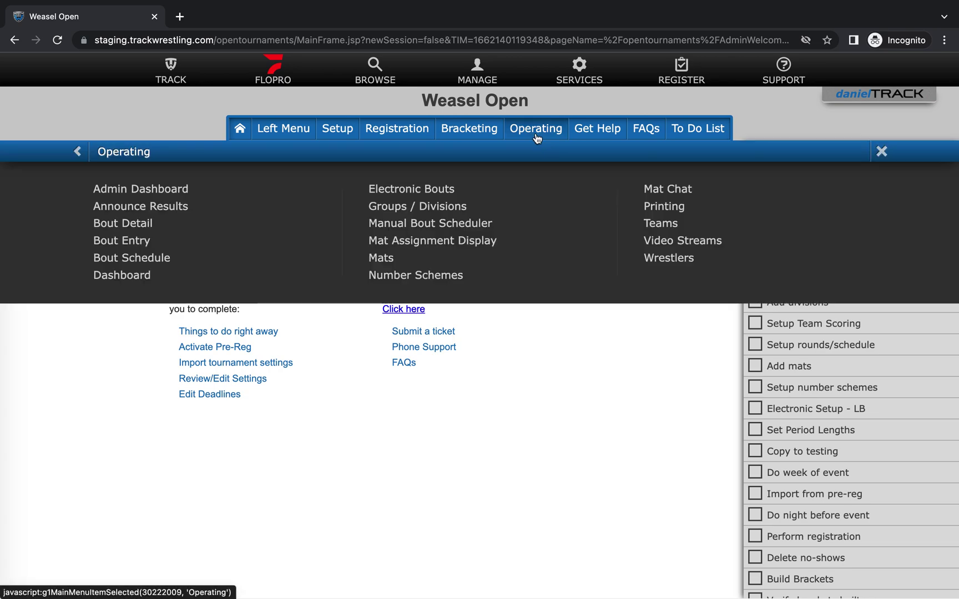
click(487, 243)
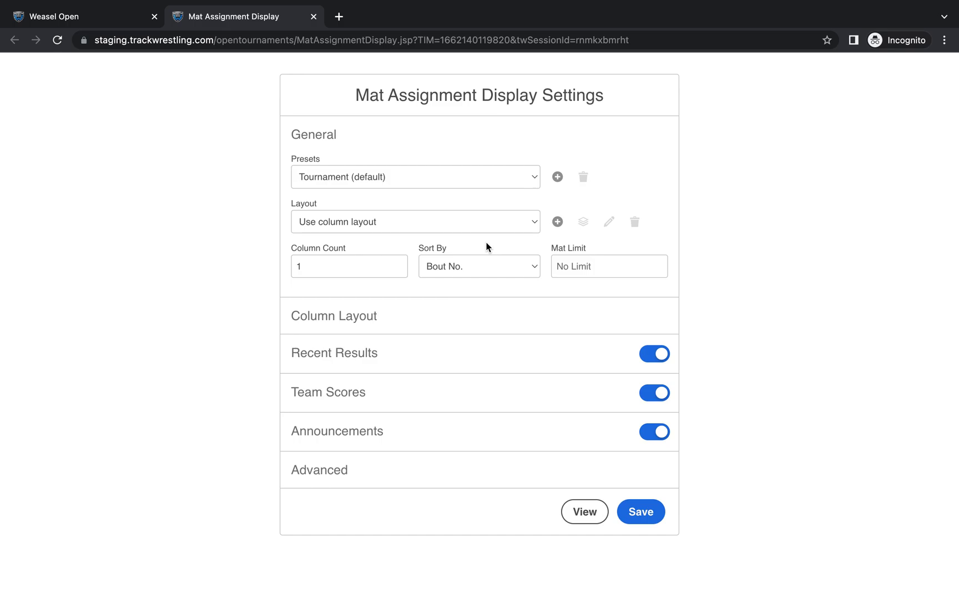
click(470, 218)
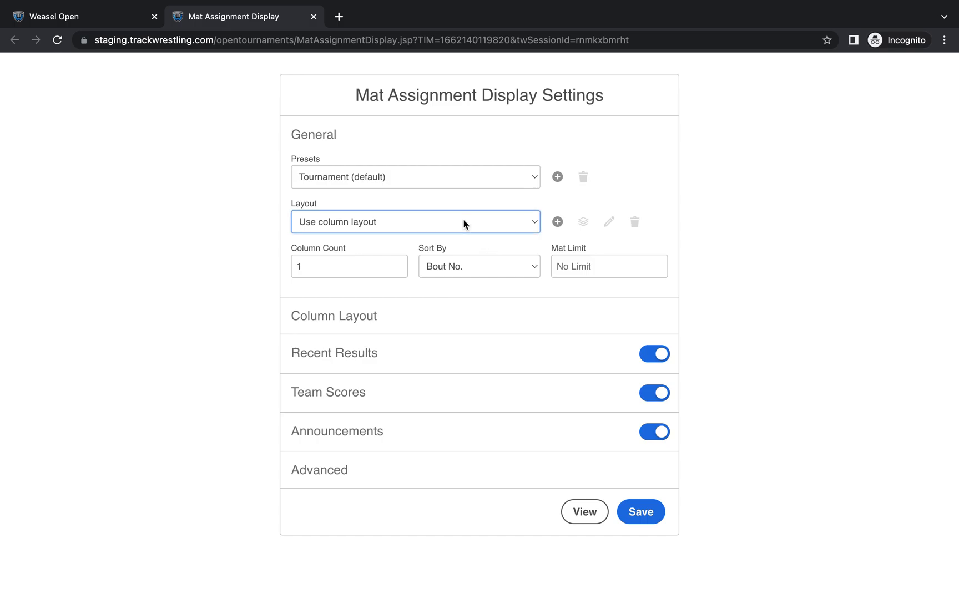
click(462, 188)
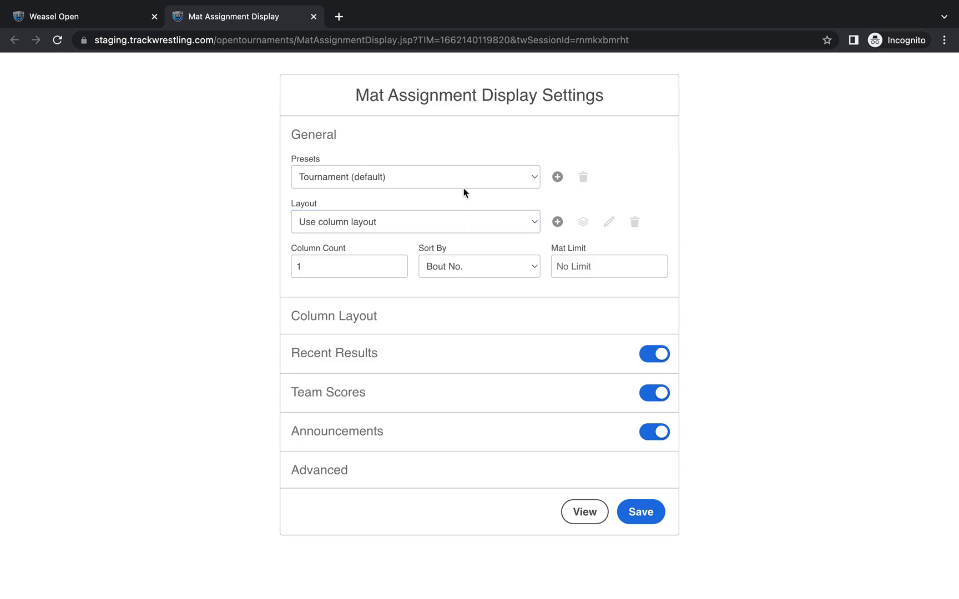
click(456, 217)
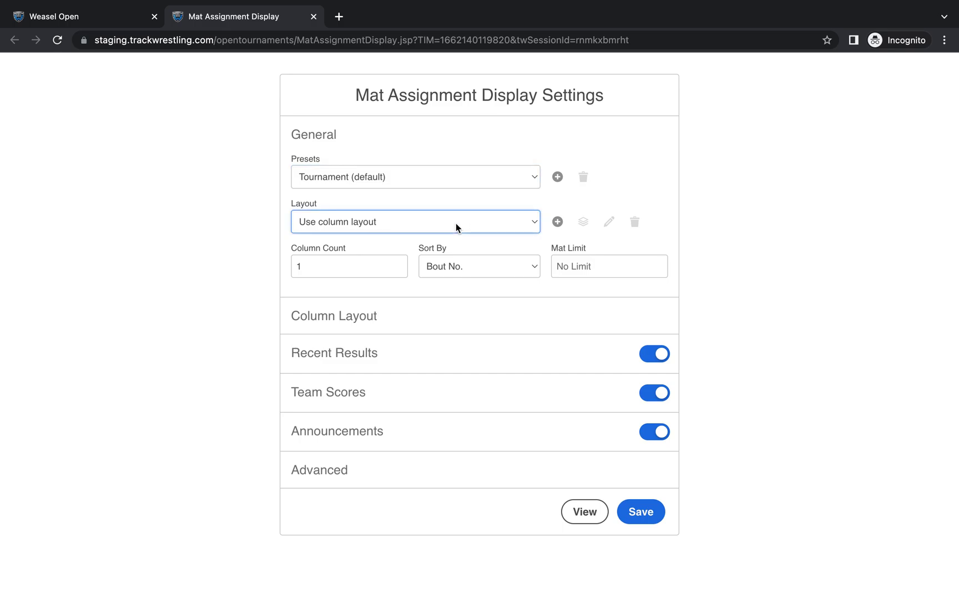
click(437, 189)
click(429, 218)
click(429, 221)
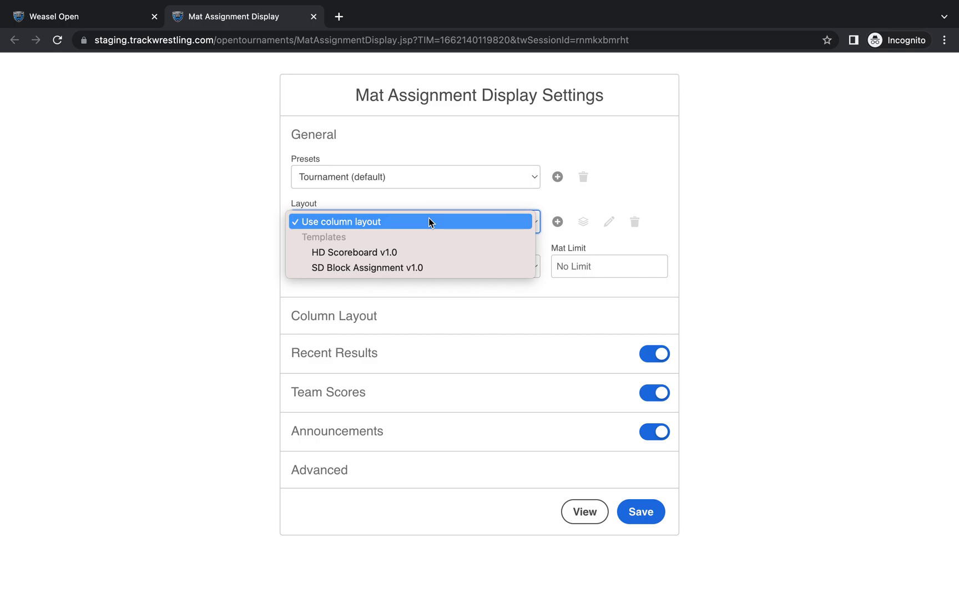
click(428, 222)
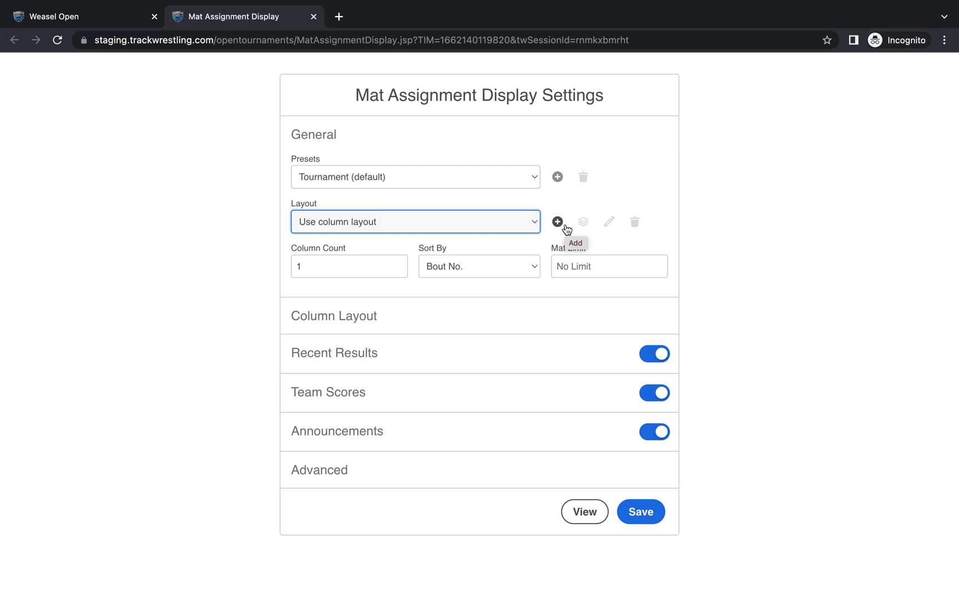
click(353, 271)
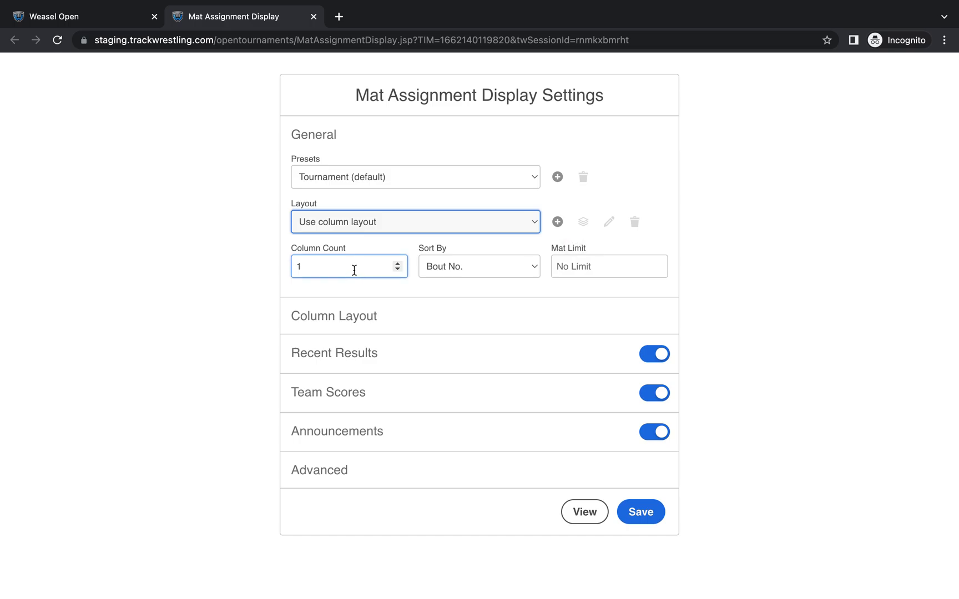
Change Sort By from Bout No. to On Deck Status, trying Mat first
click(446, 272)
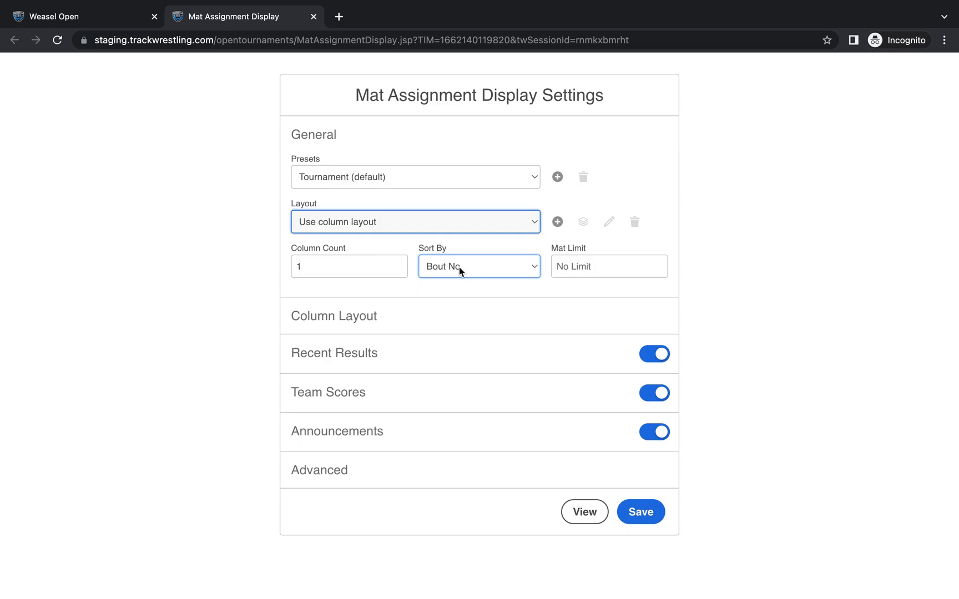
click(459, 266)
click(457, 281)
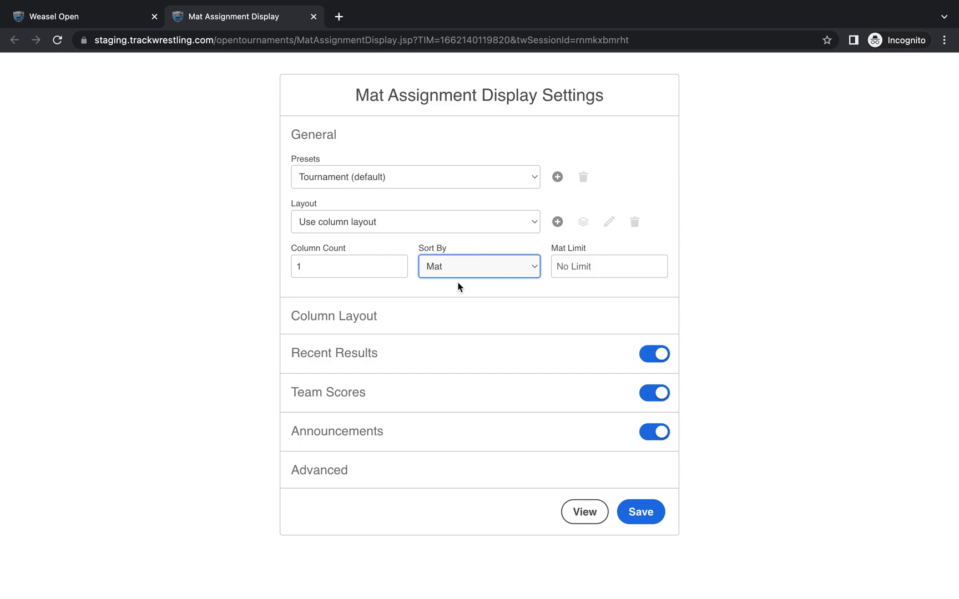
click(483, 264)
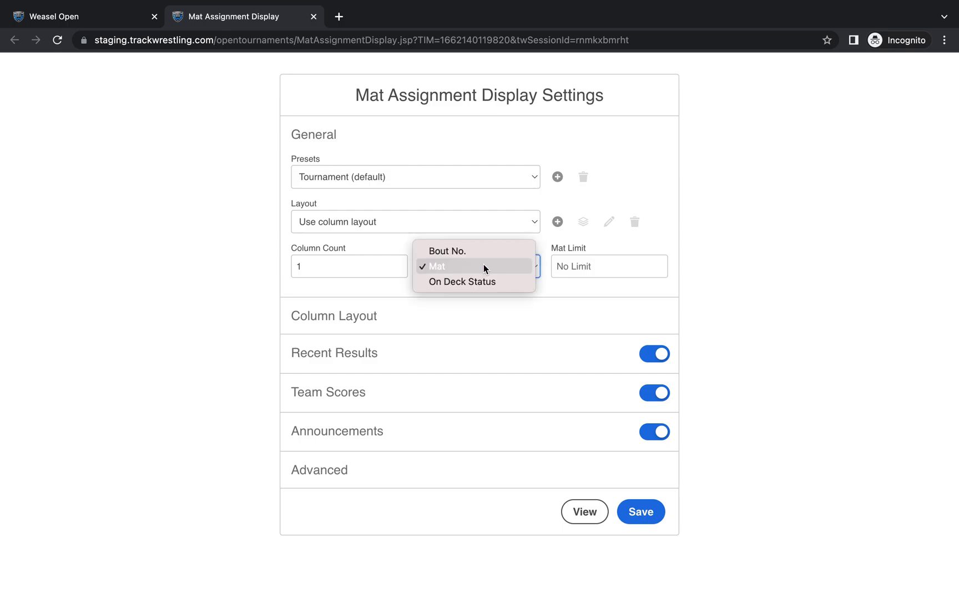
click(479, 292)
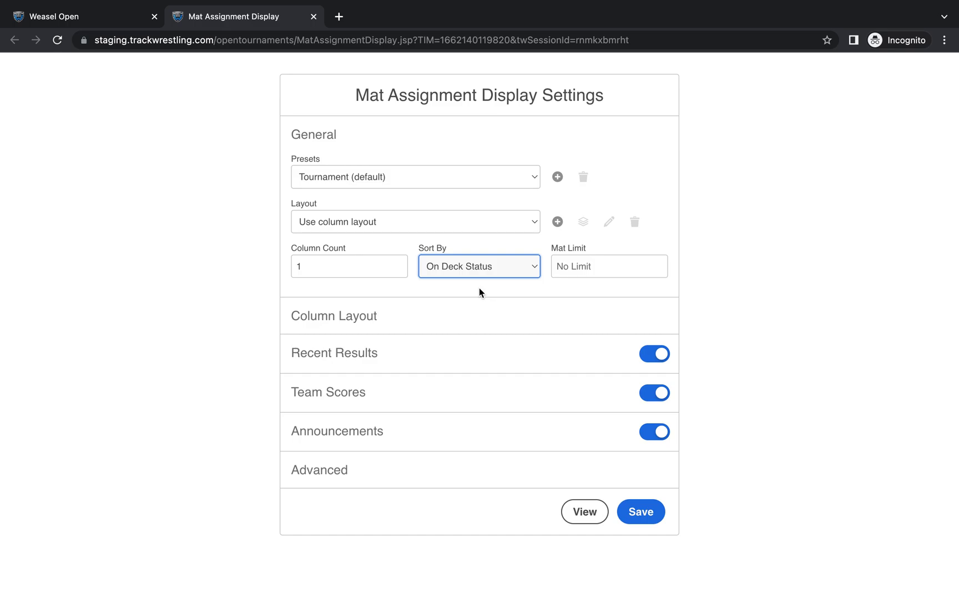
click(564, 265)
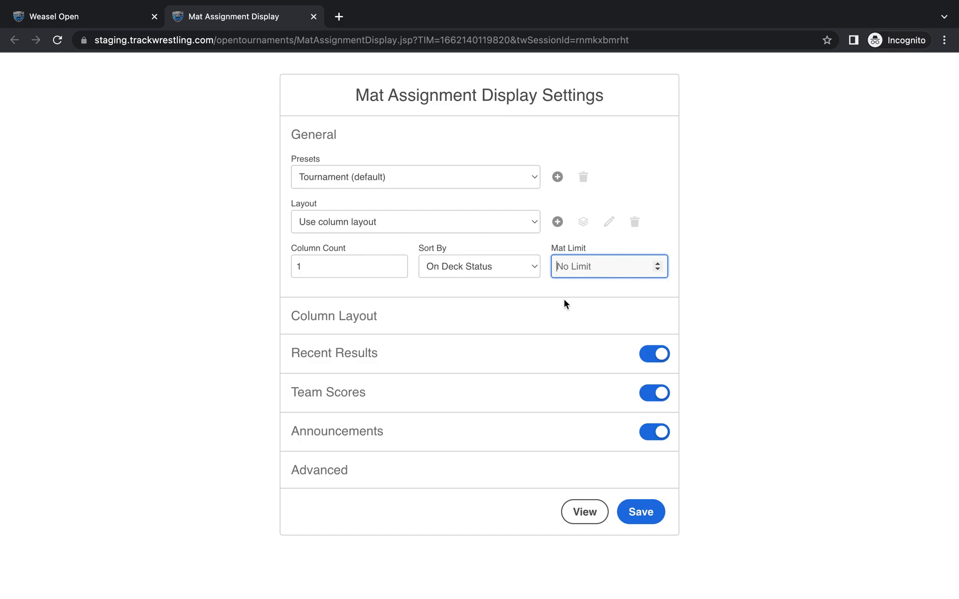
Expand Column Layout and drag the upcoming status opacity to 0, then back to 50%
click(538, 323)
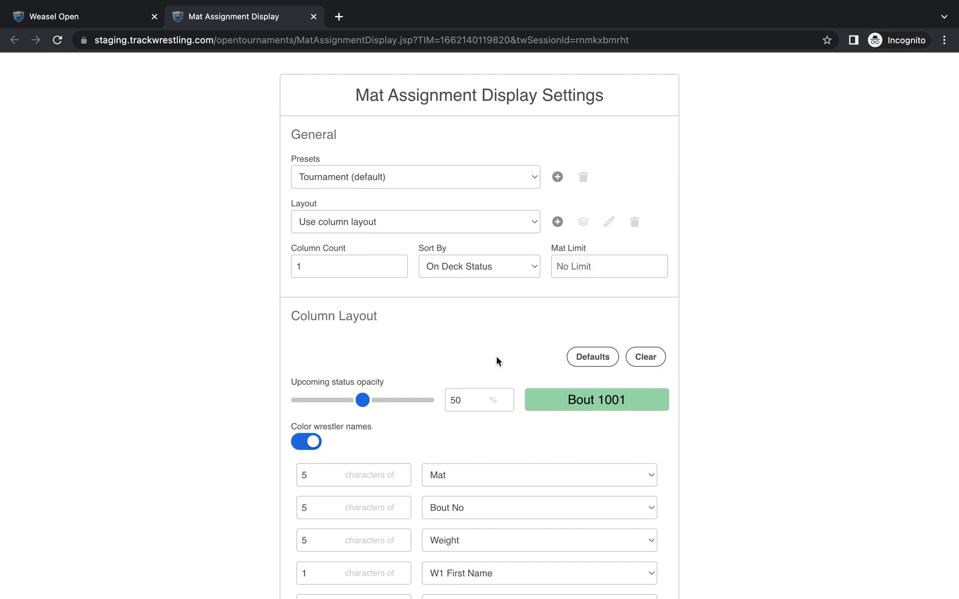
scroll(496, 360, down, 5)
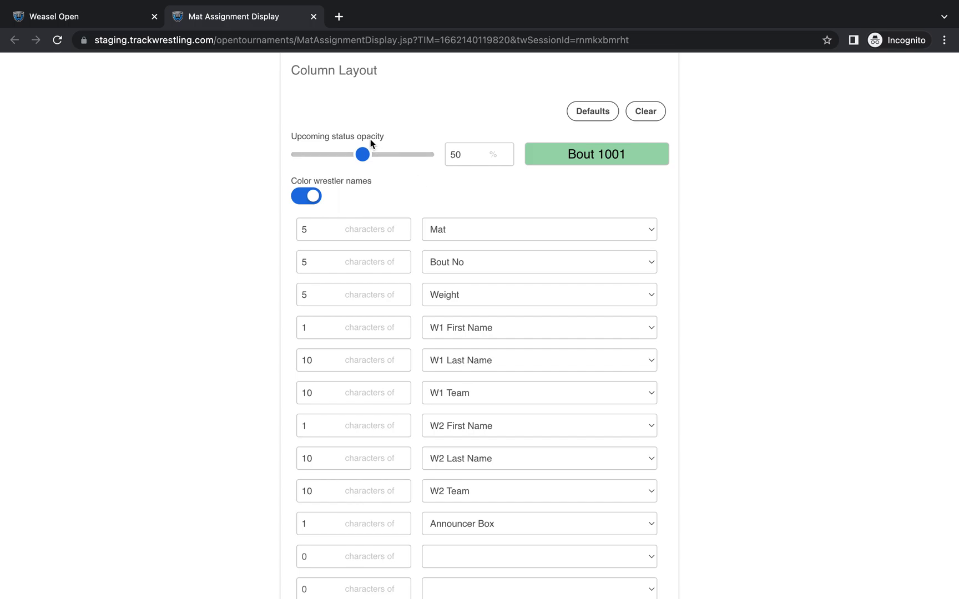
click(509, 162)
click(418, 158)
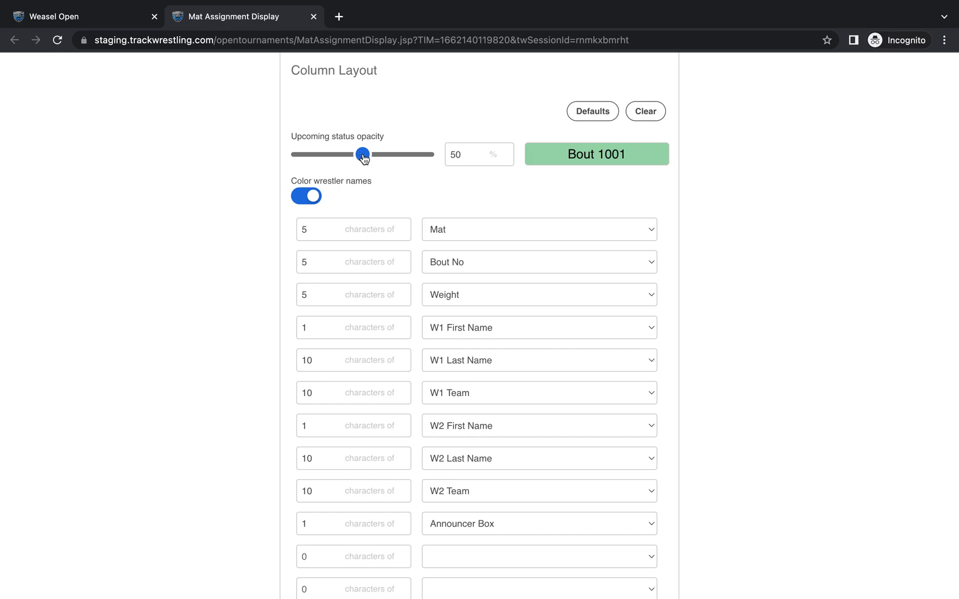
drag(362, 158, 256, 157)
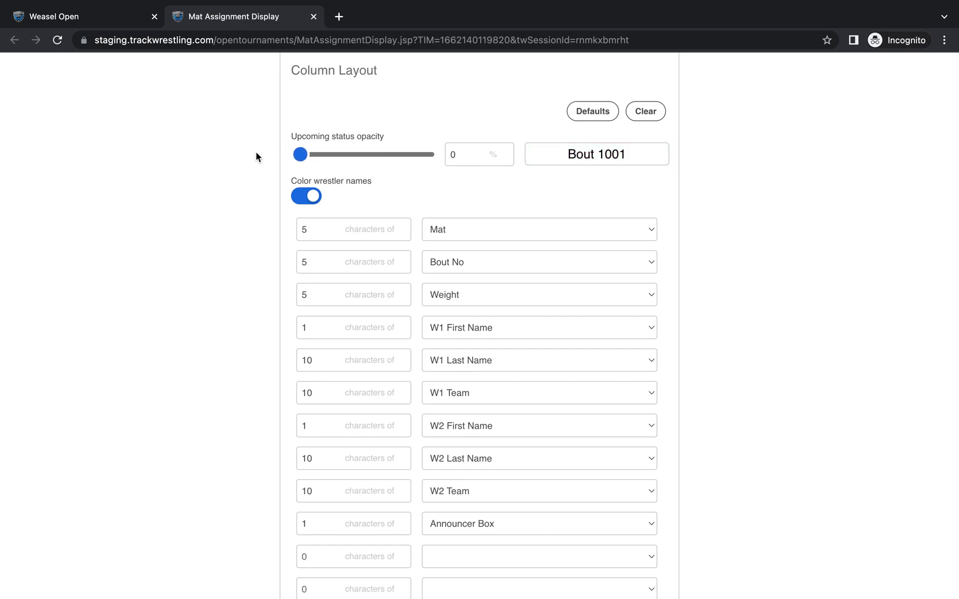
click(361, 156)
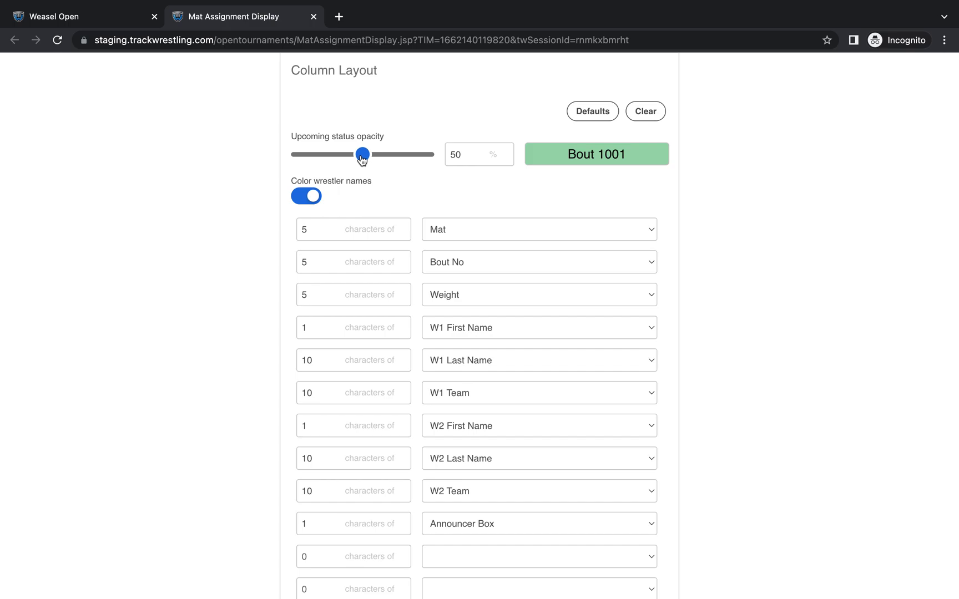
click(468, 155)
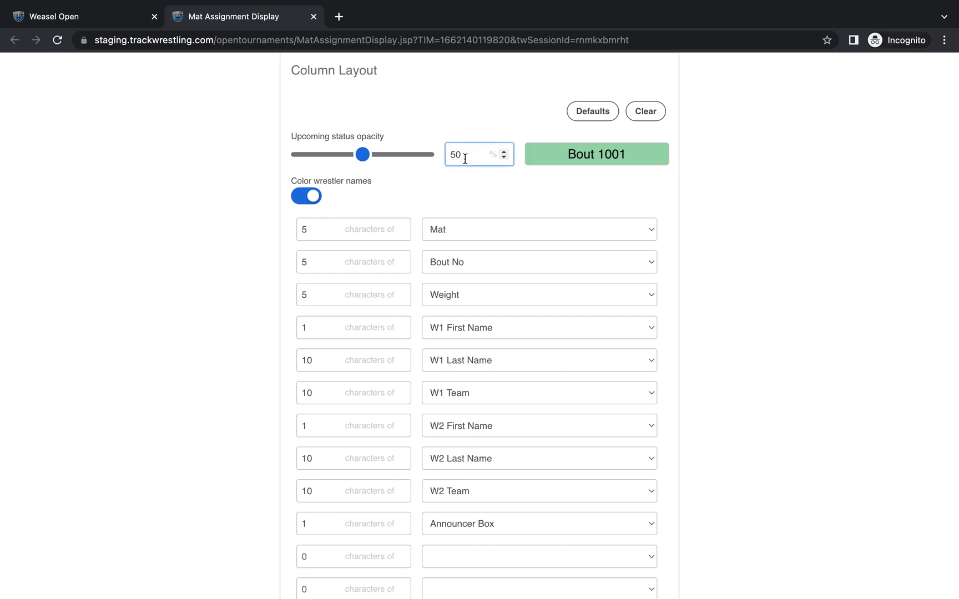
Toggle Color wrestler names off and back on
click(422, 186)
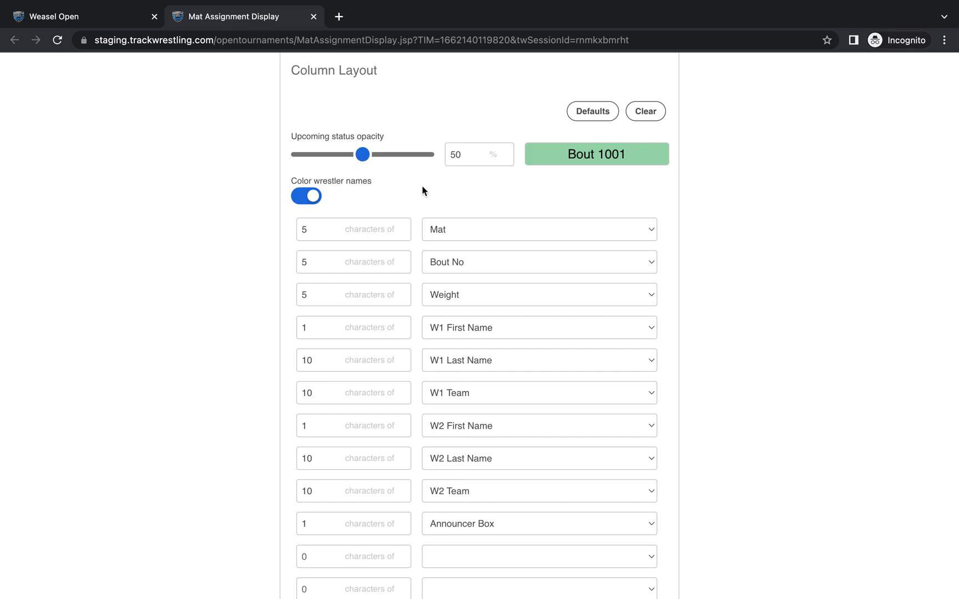
click(315, 200)
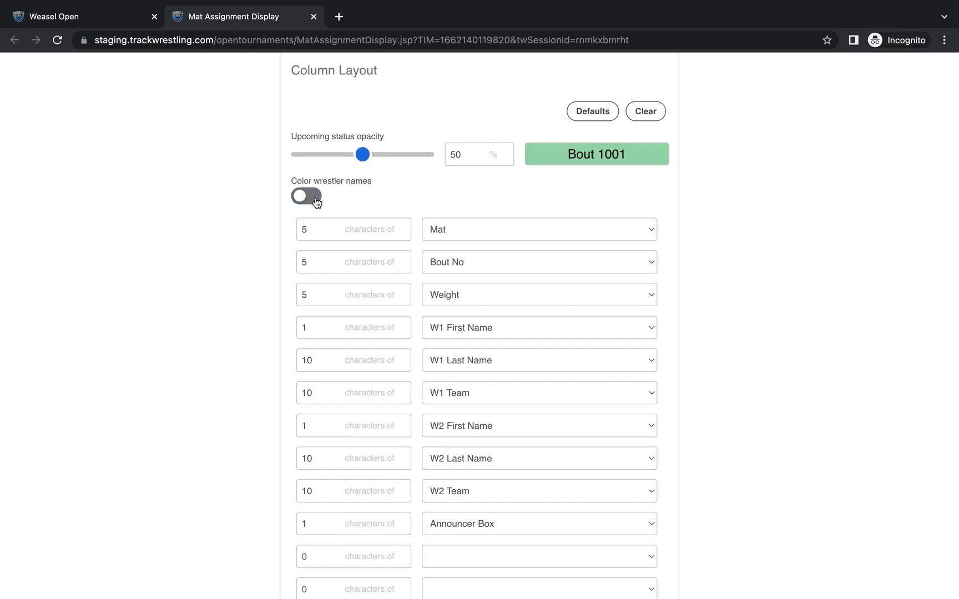
click(315, 201)
Set the Weight column to show 7 characters
scroll(398, 378, down, 2)
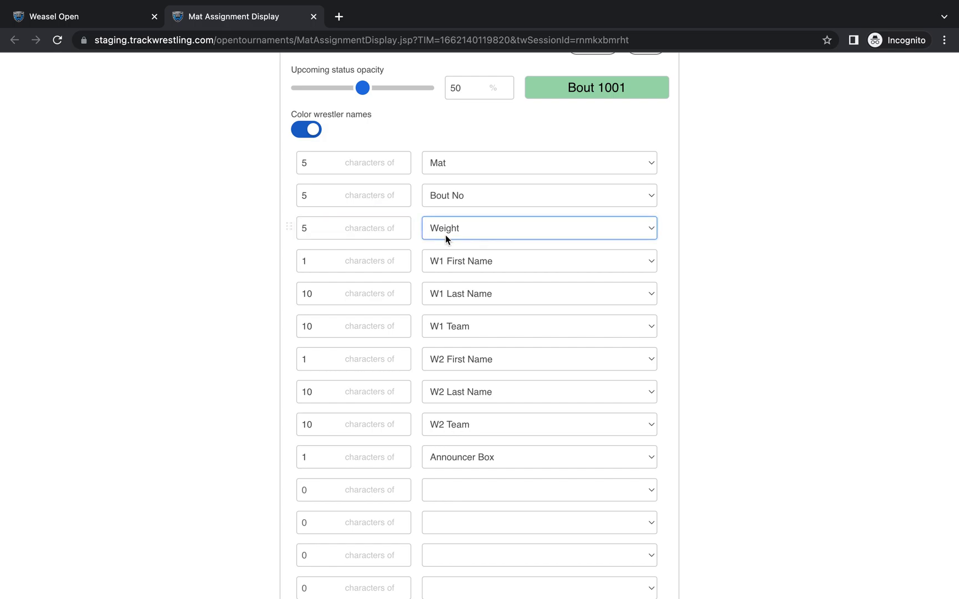
click(371, 235)
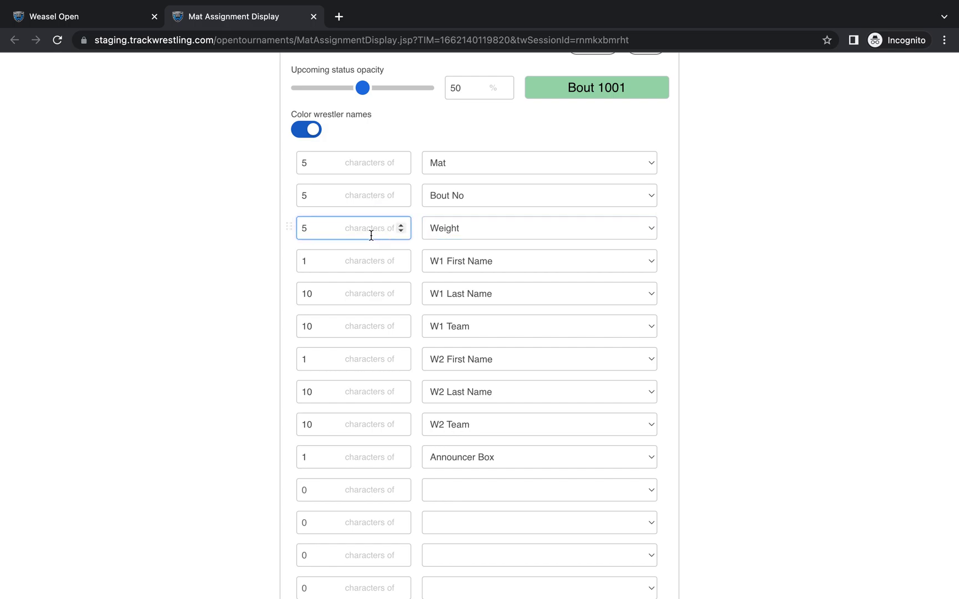
double_click(317, 229)
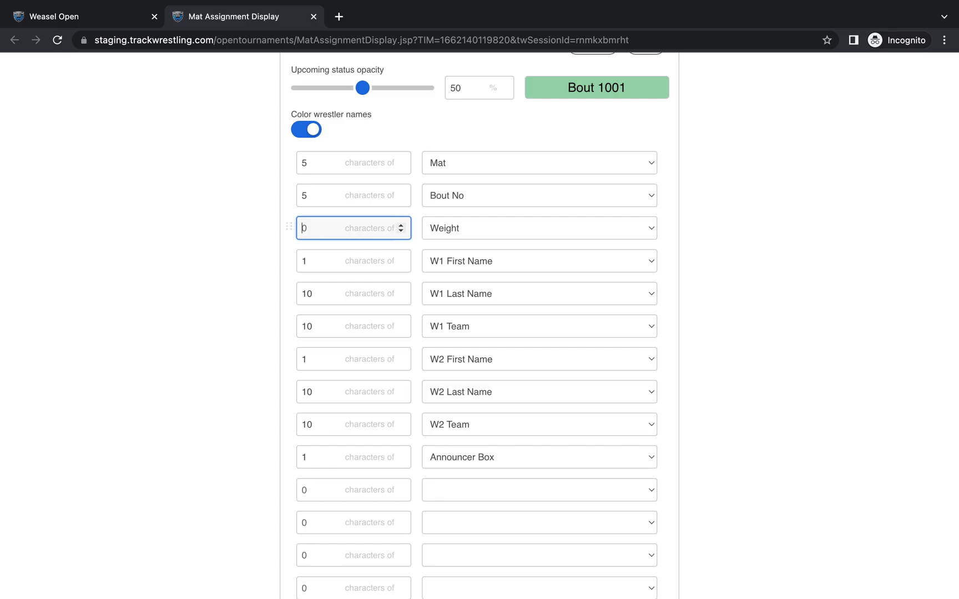
text(7)
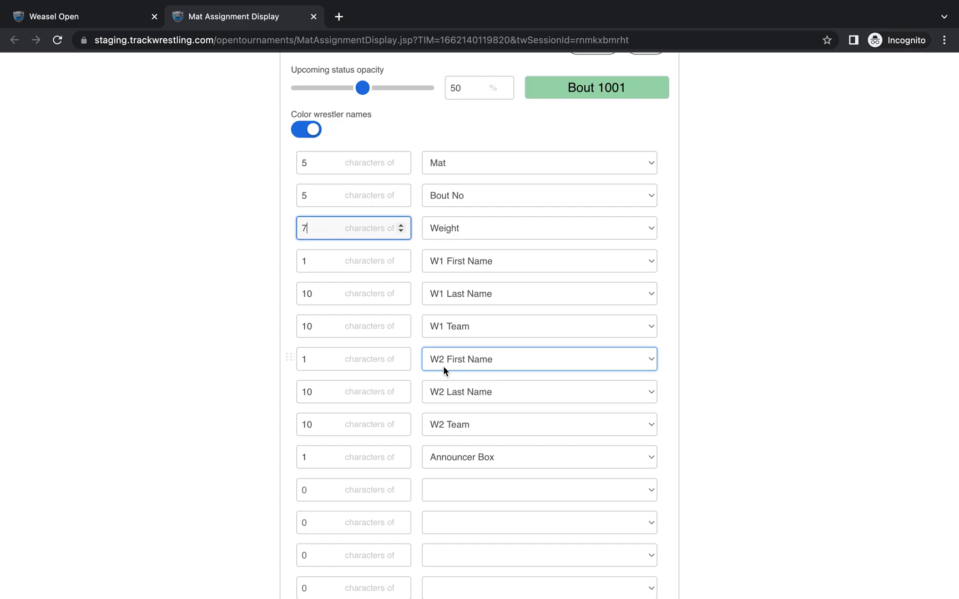
Change the W2 First Name character count from 1 to 10
click(327, 363)
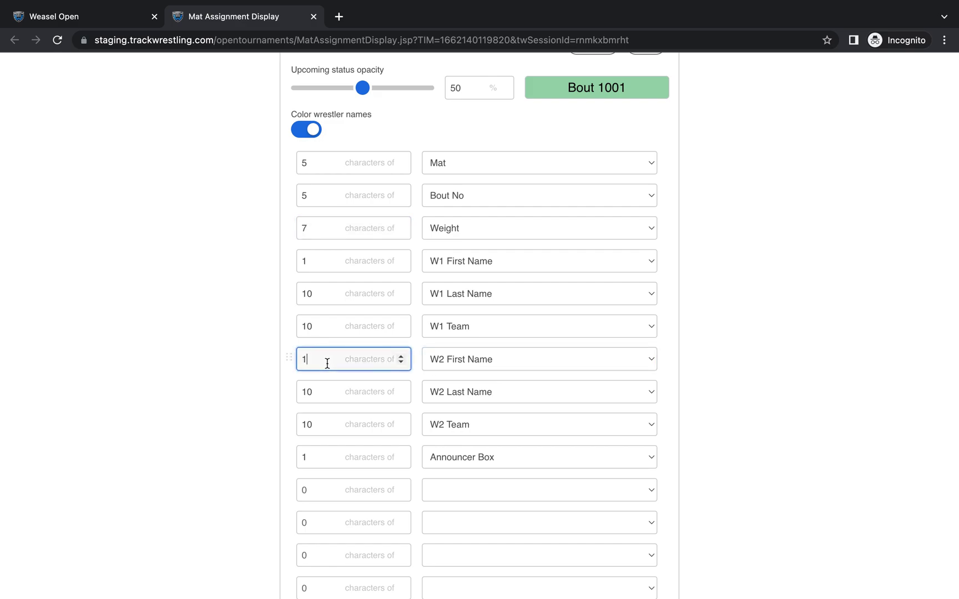
key(BackSpace)
text(10)
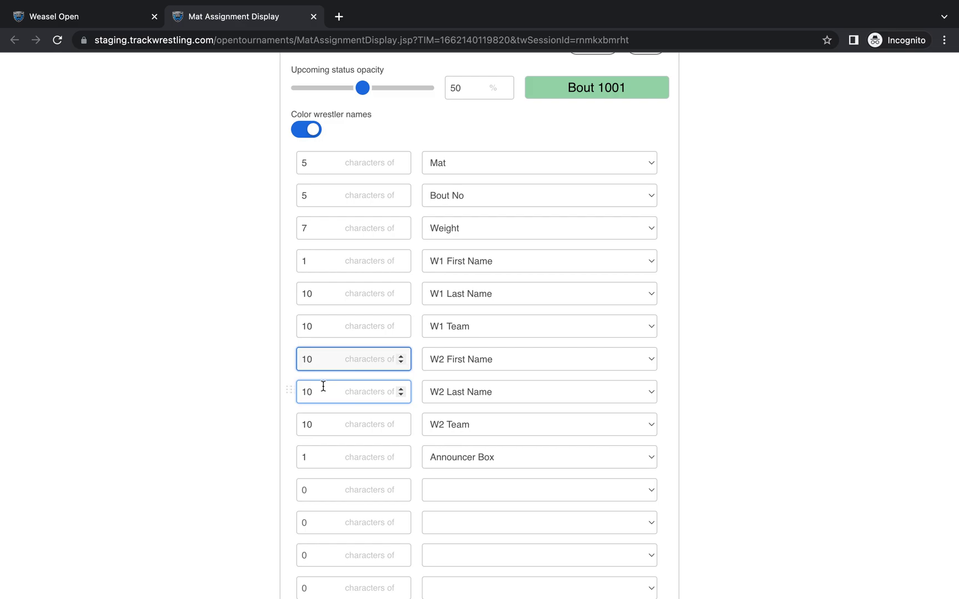
scroll(392, 419, down, 5)
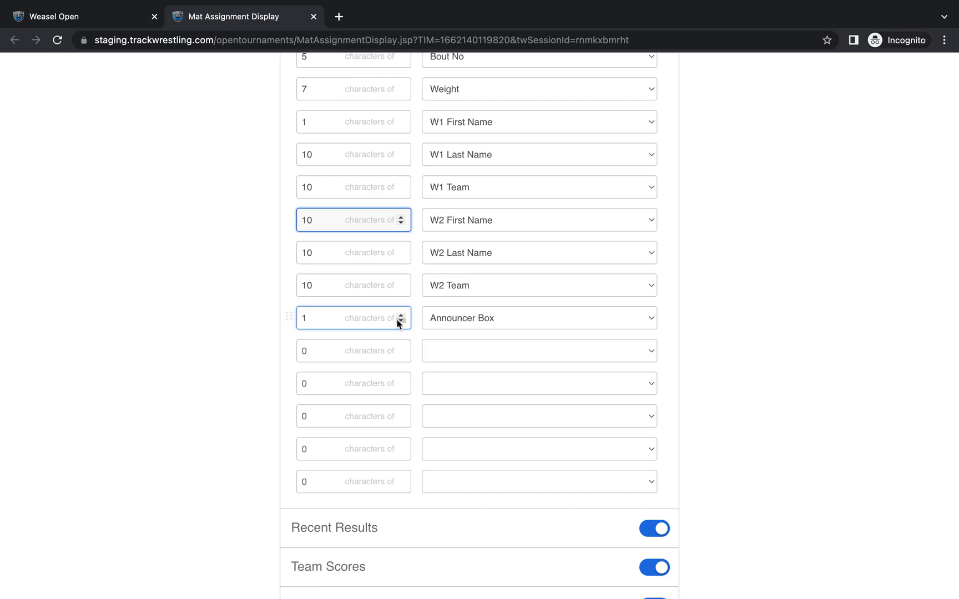
click(451, 353)
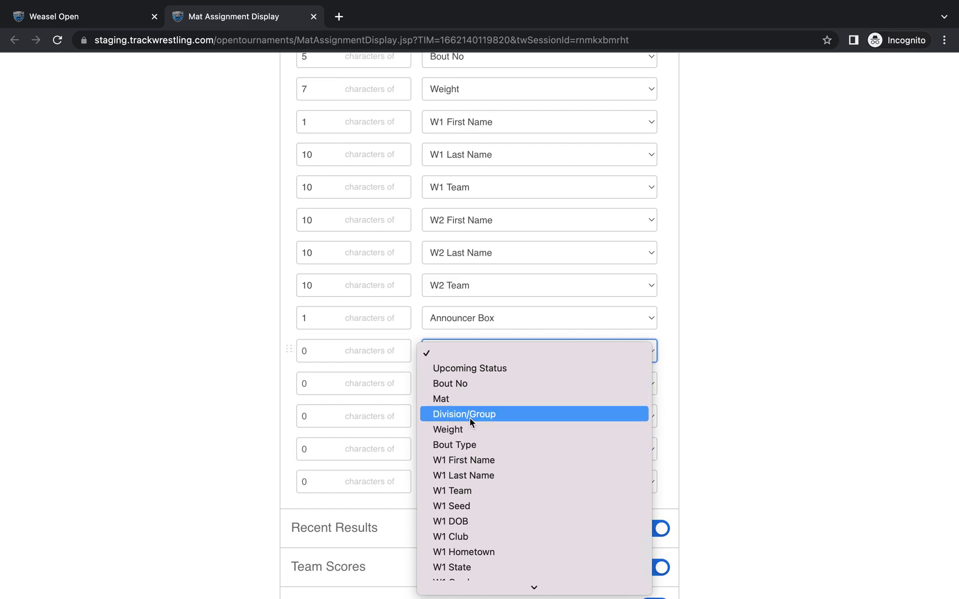
scroll(484, 492, down, 2)
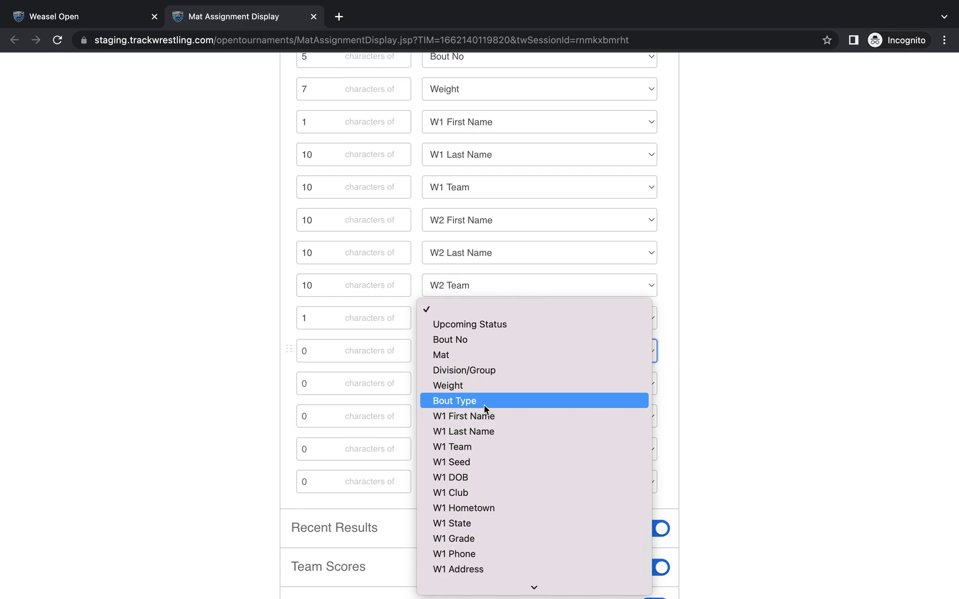
scroll(502, 531, down, 3)
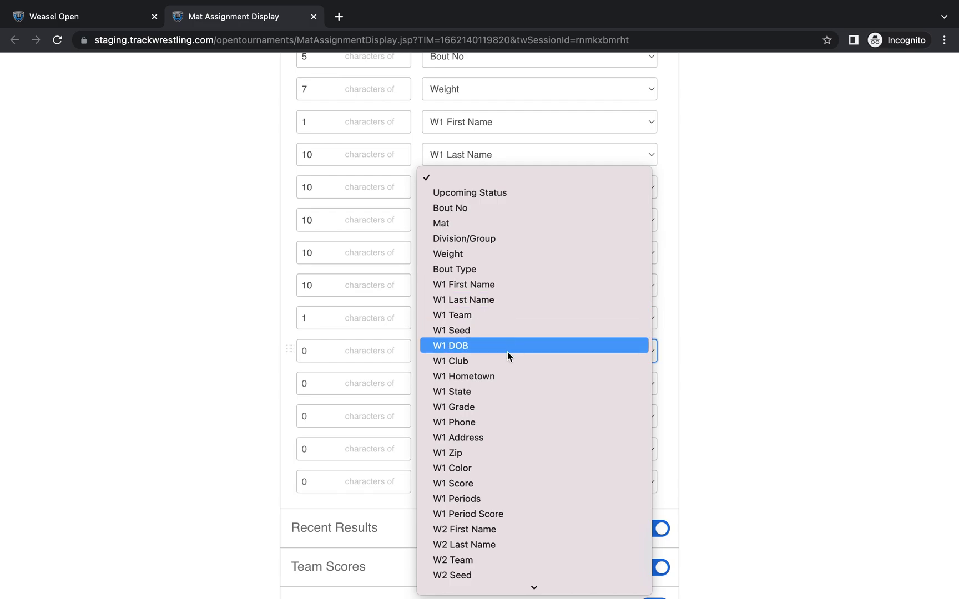
scroll(522, 496, down, 5)
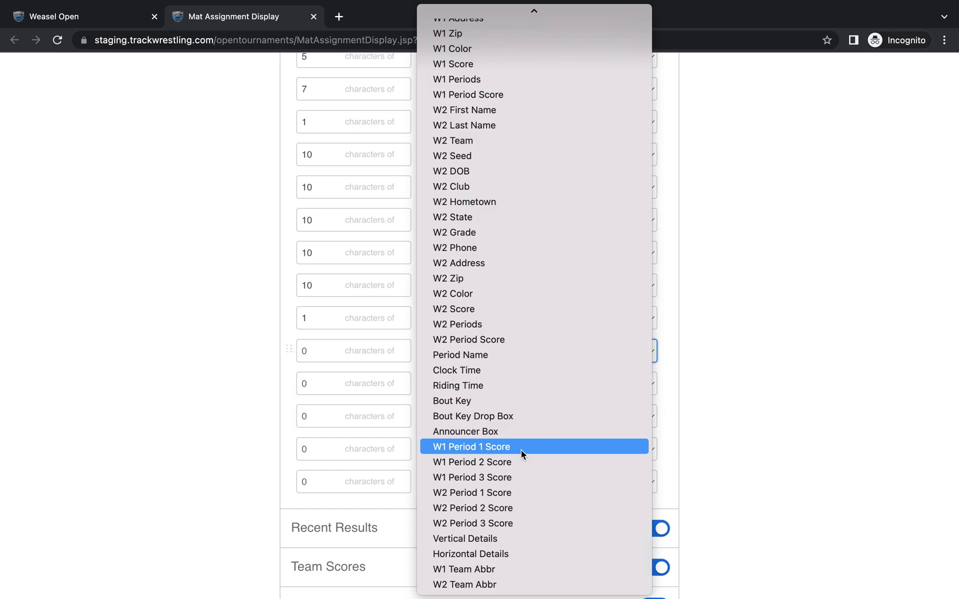
click(369, 417)
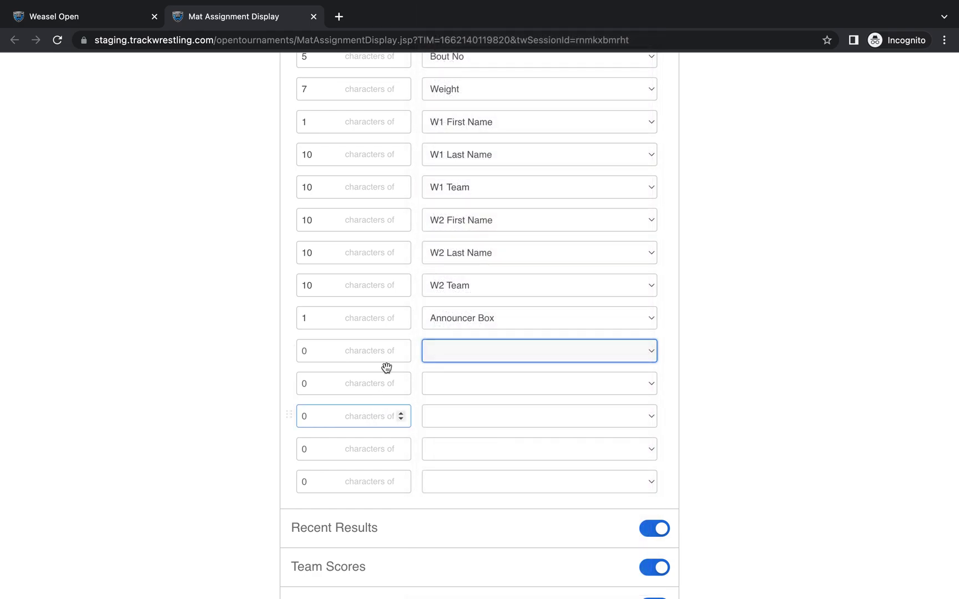
click(407, 293)
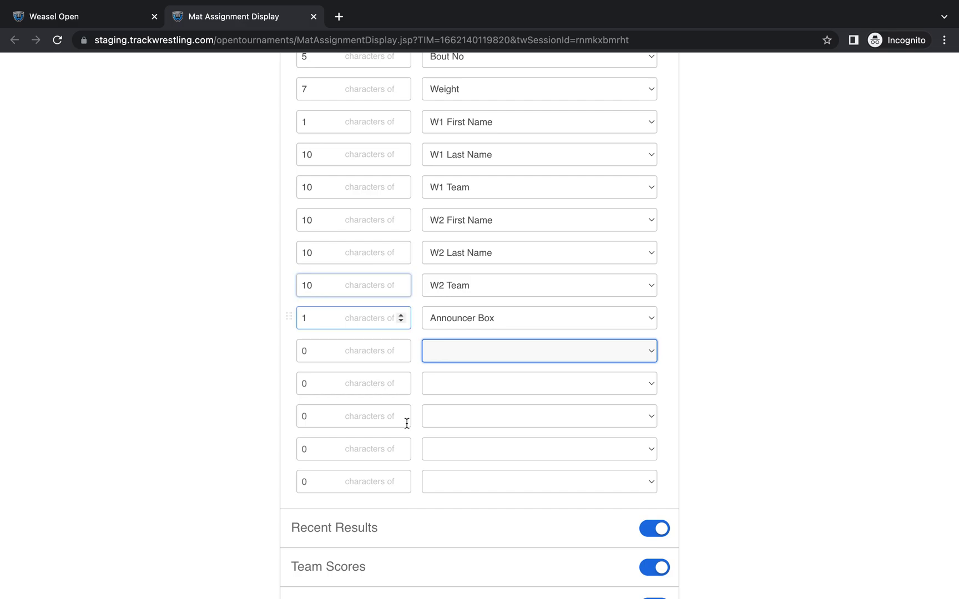
scroll(407, 422, down, 5)
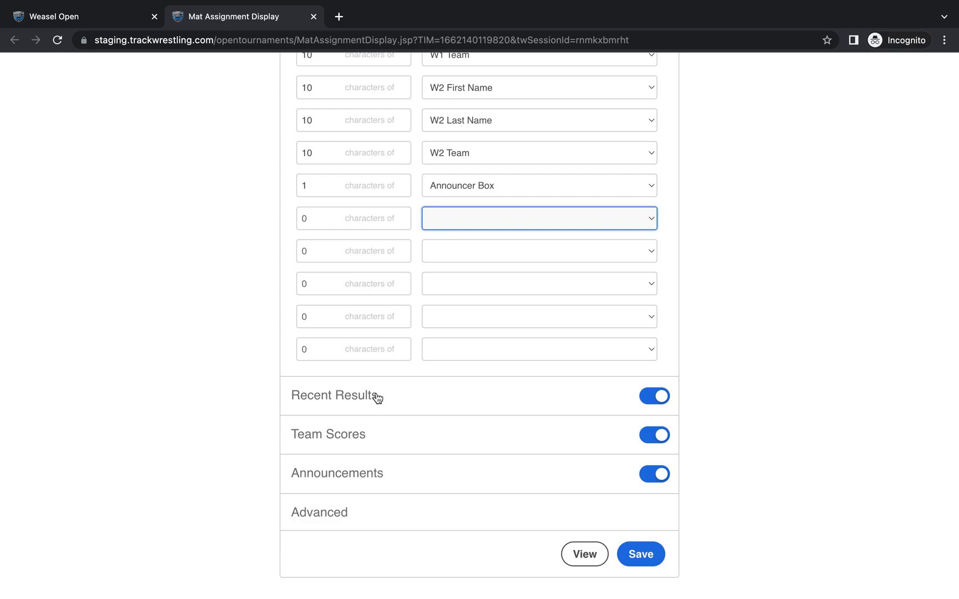
Expand Recent Results and toggle the banner off and back on
click(369, 395)
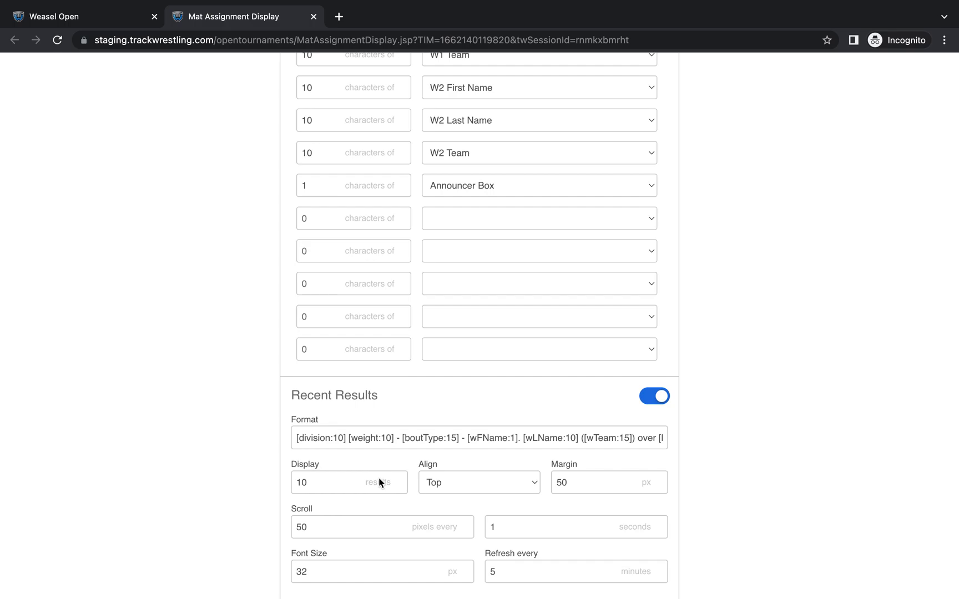
scroll(380, 482, down, 3)
click(379, 478)
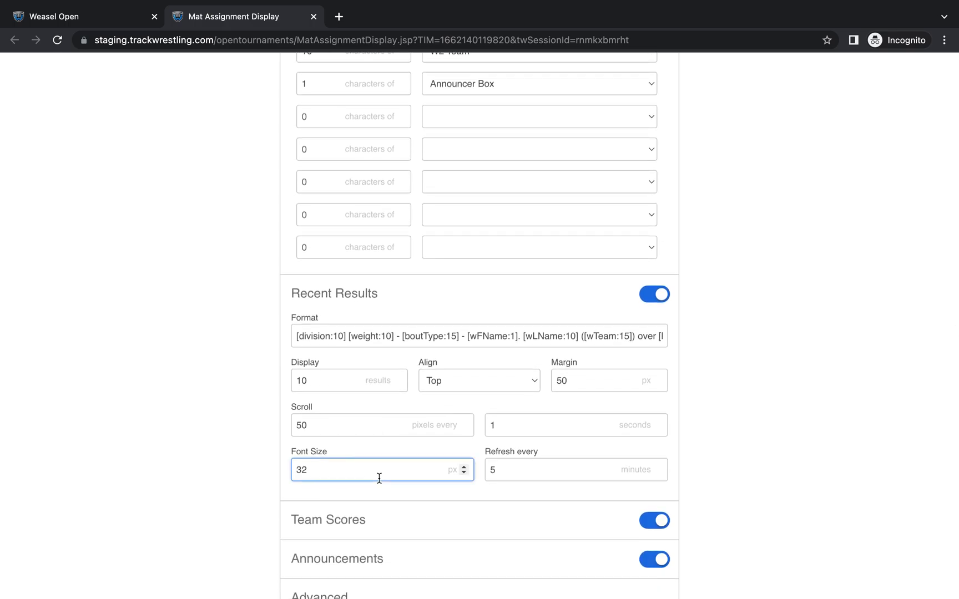
click(654, 304)
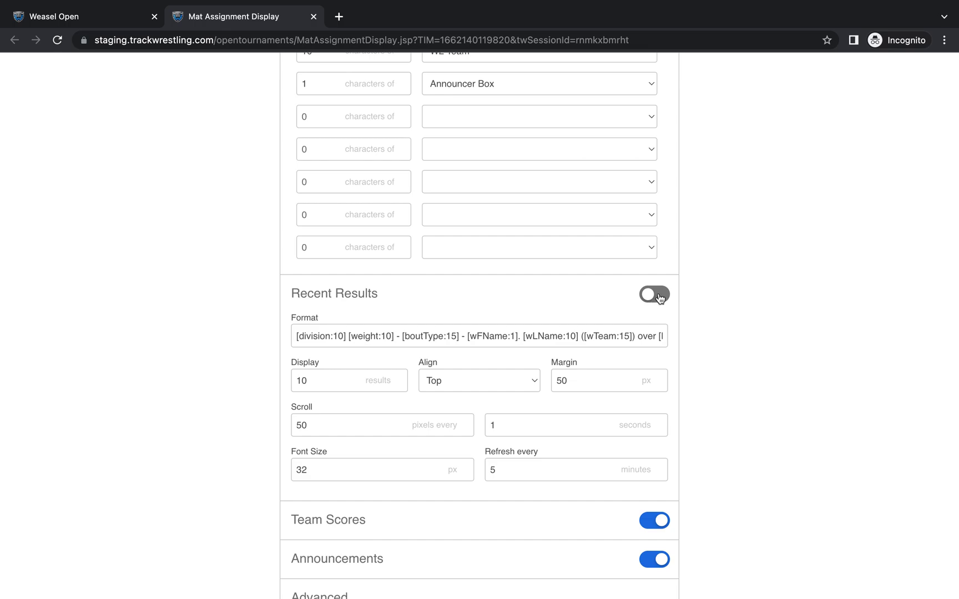
click(659, 299)
Re-enter the Recent Results margin as 050
click(348, 372)
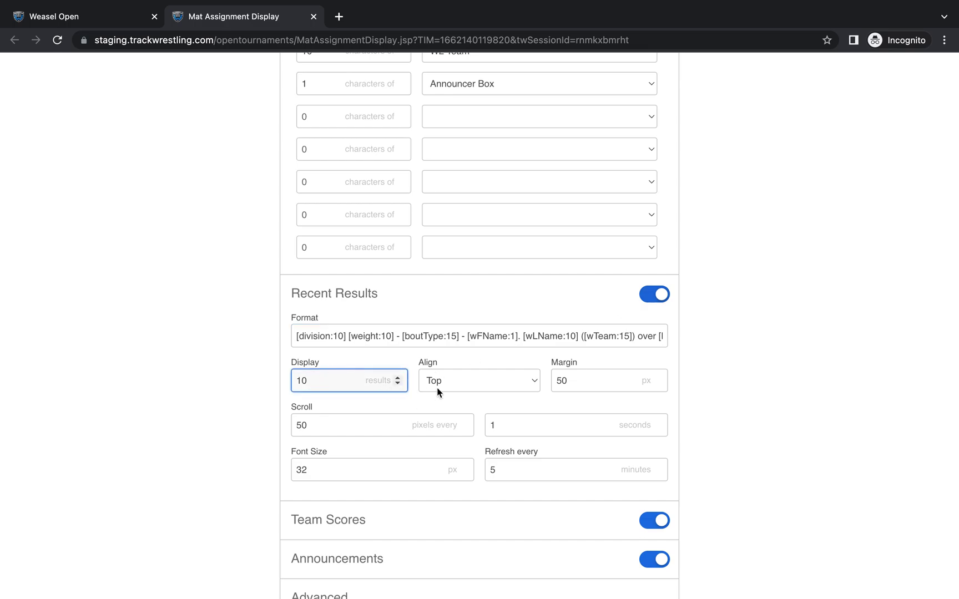
click(569, 380)
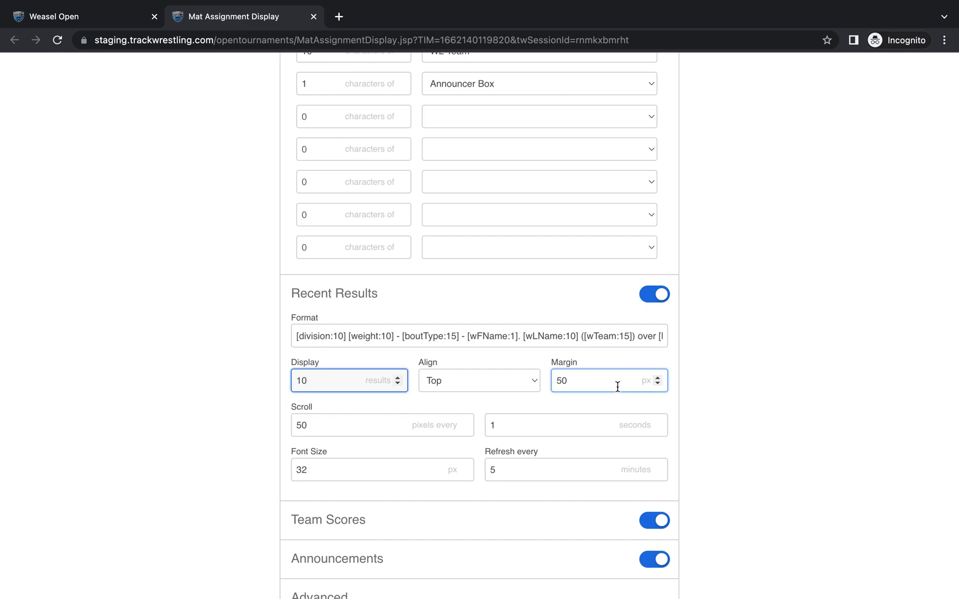
double_click(561, 378)
text(0)
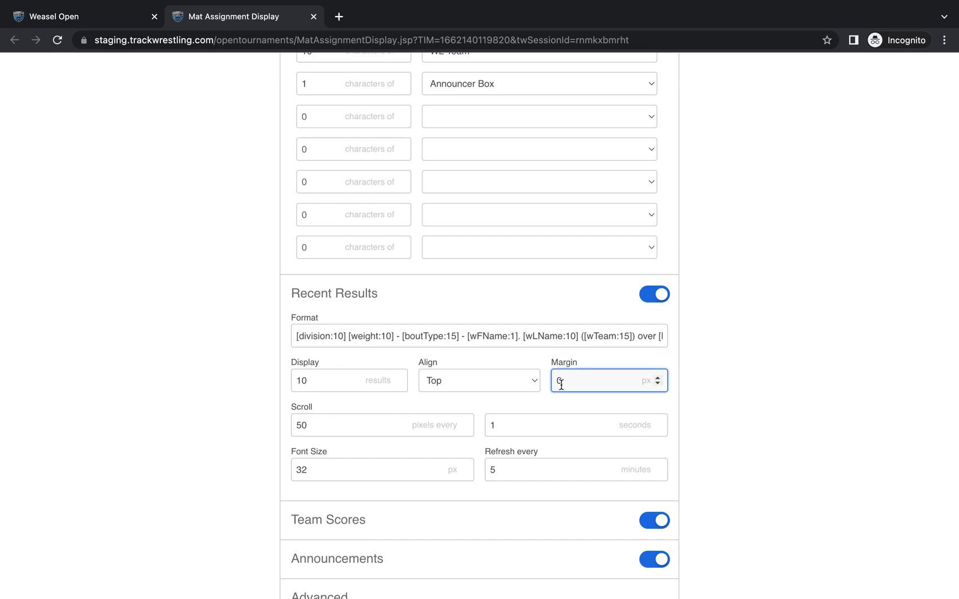
text(50)
click(352, 416)
scroll(352, 416, down, 2)
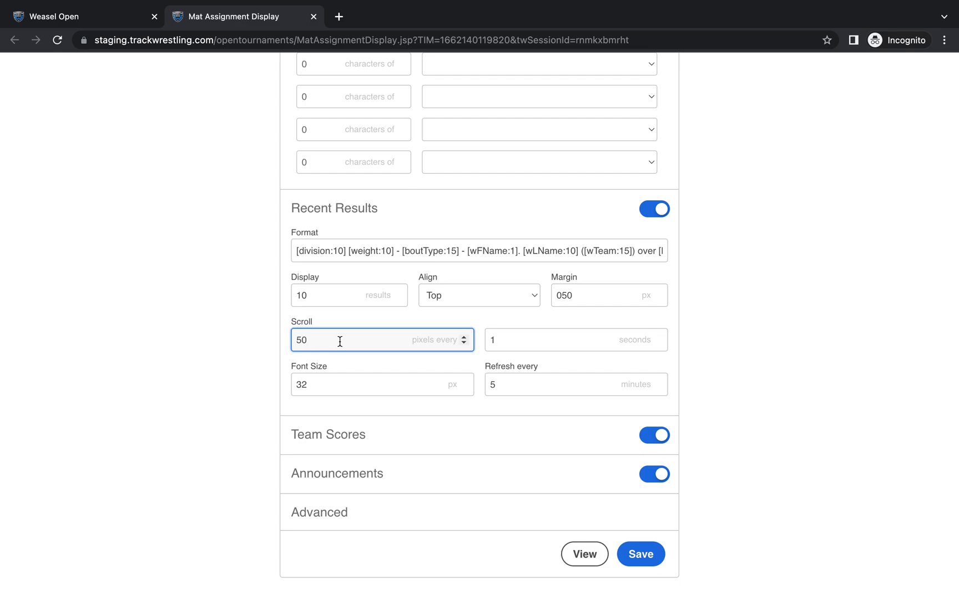
Set the Recent Results font size from 32 to 16 and expand Team Scores
click(313, 382)
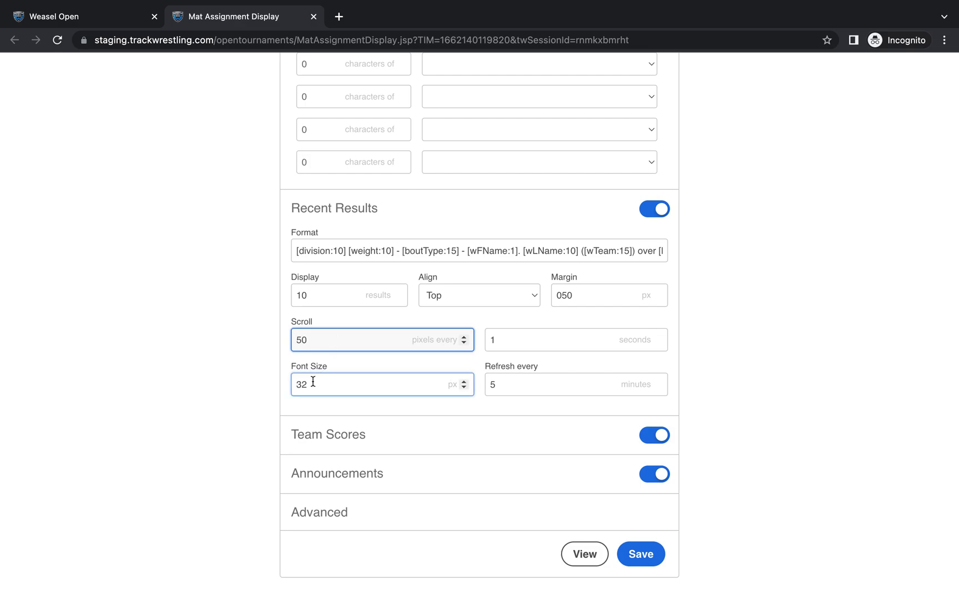
double_click(313, 382)
text(16)
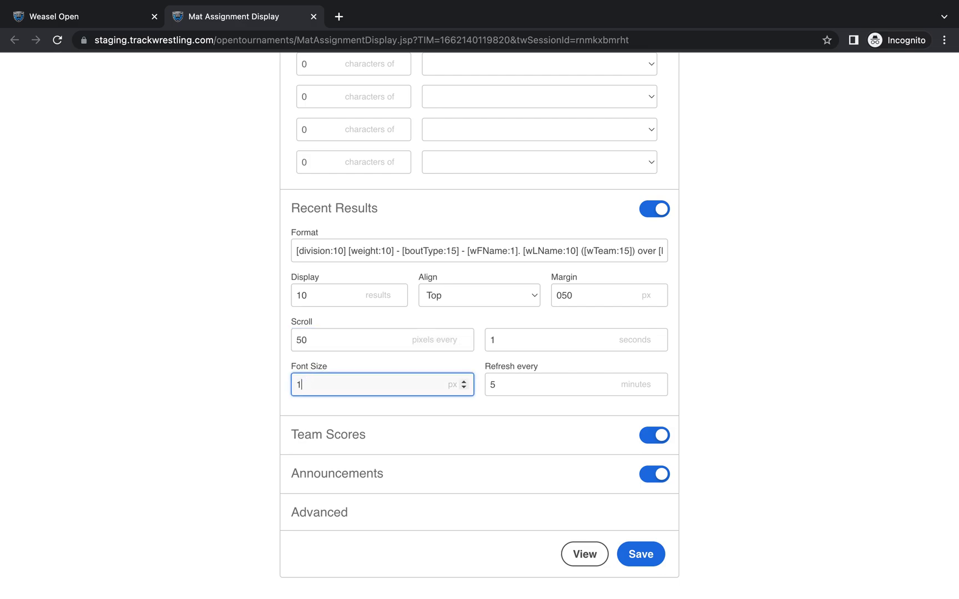
click(374, 439)
Set the Team Scores font size from 32 to 16
scroll(373, 438, down, 3)
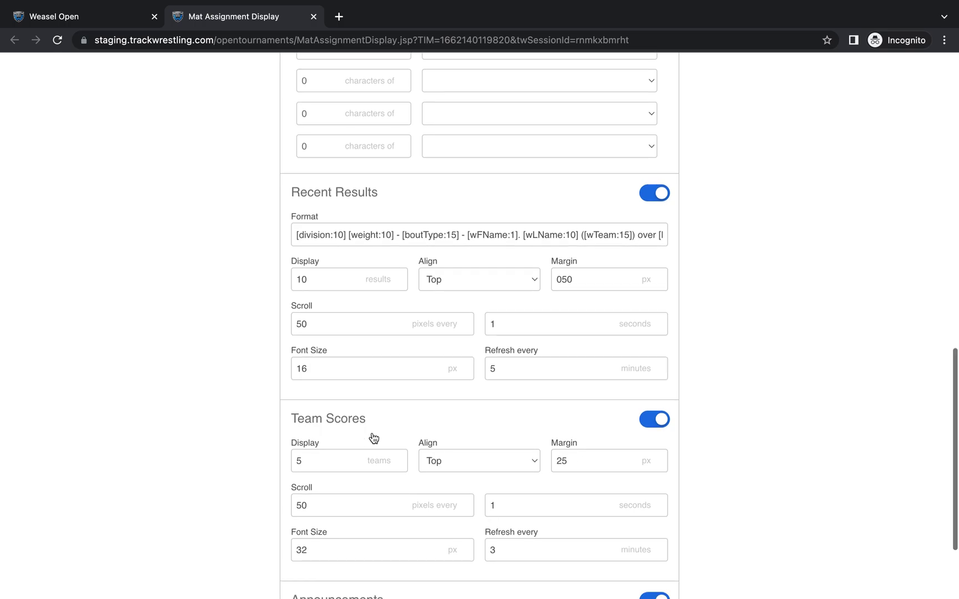
click(372, 433)
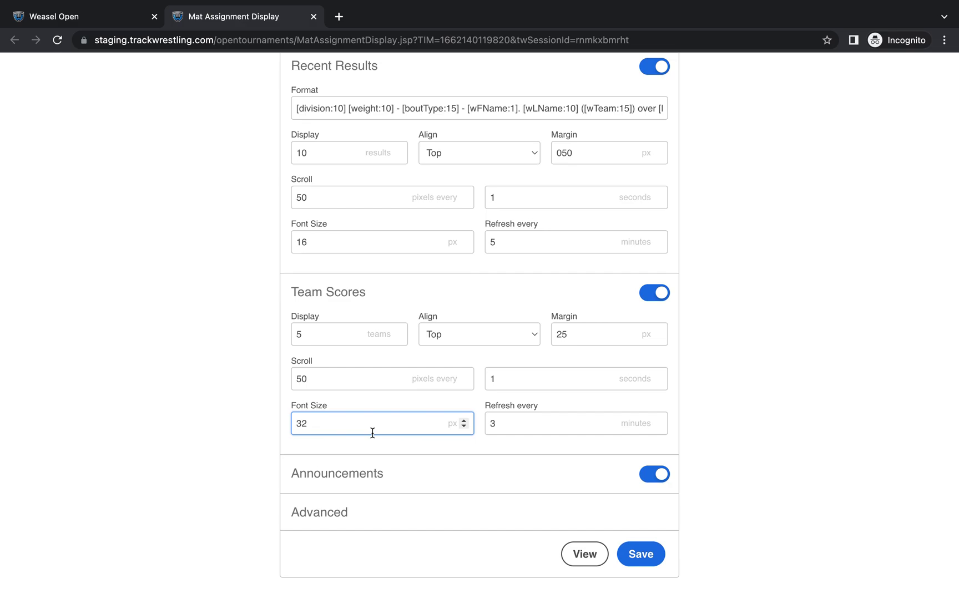
double_click(366, 430)
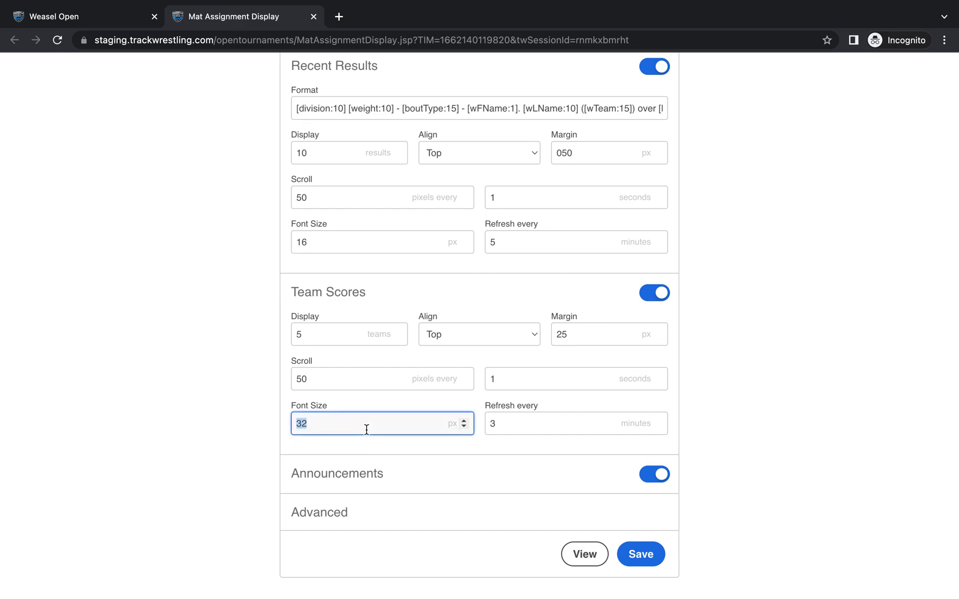
text(16)
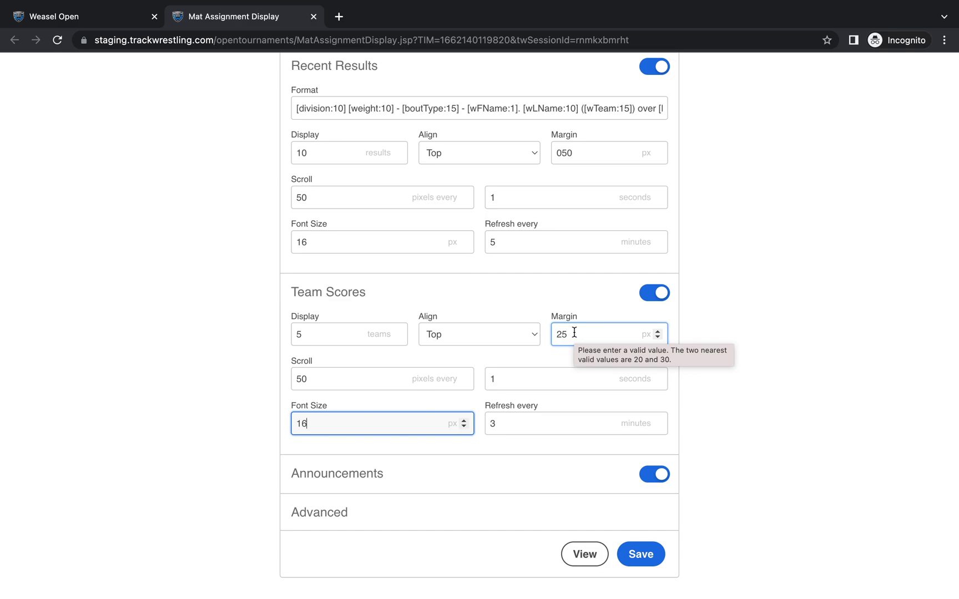
Expand Announcements, set its font size to 16, and expand Advanced settings
click(454, 473)
scroll(454, 472, down, 3)
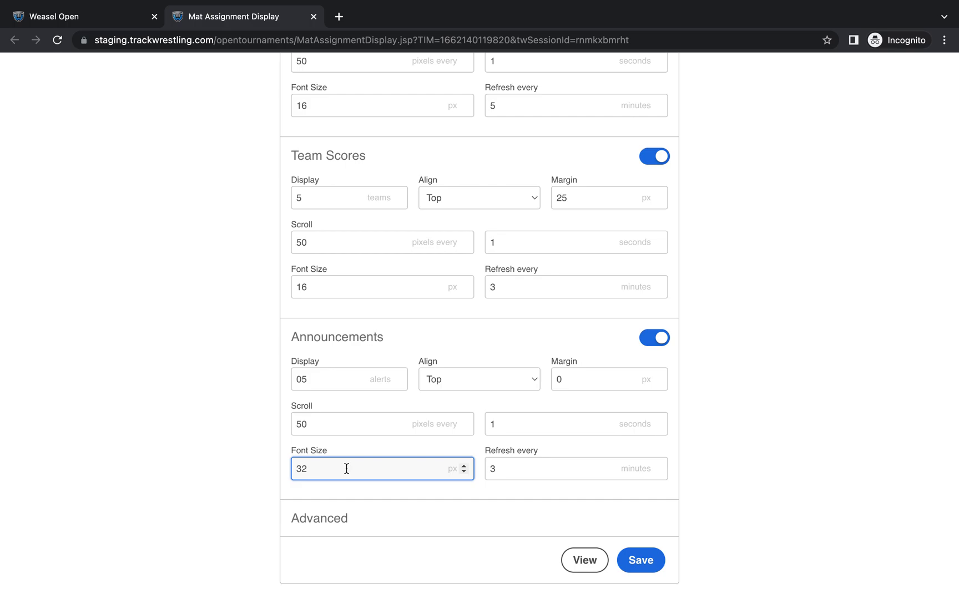
key(BackSpace)
key(BackSpace)
text(16)
click(327, 518)
scroll(487, 513, down, 5)
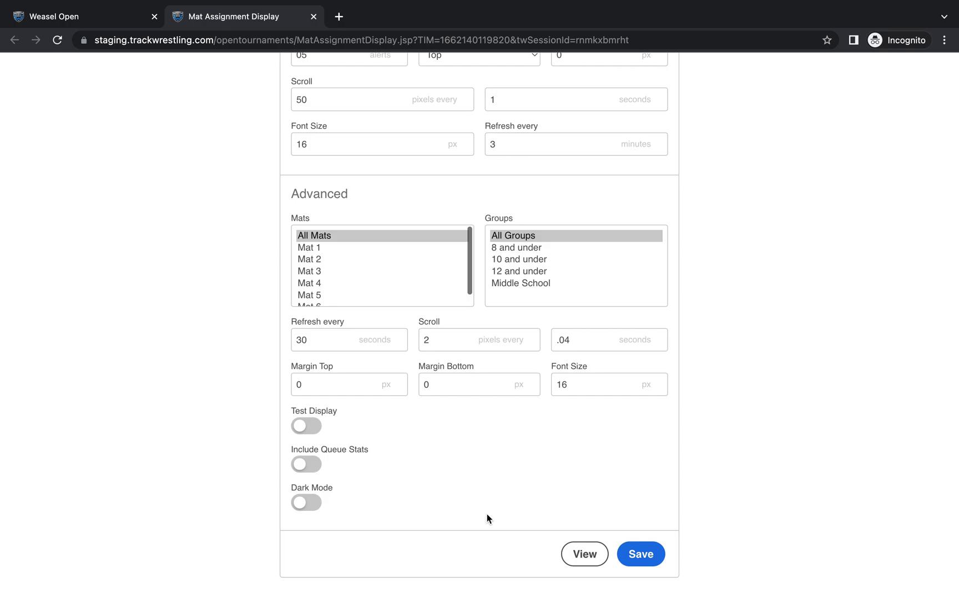
click(383, 239)
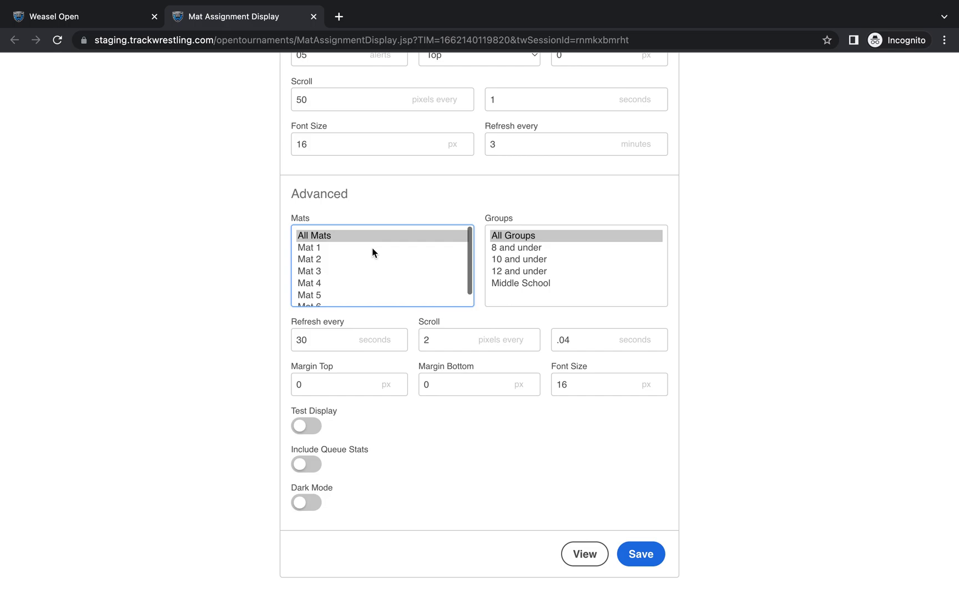
drag(372, 248, 369, 281)
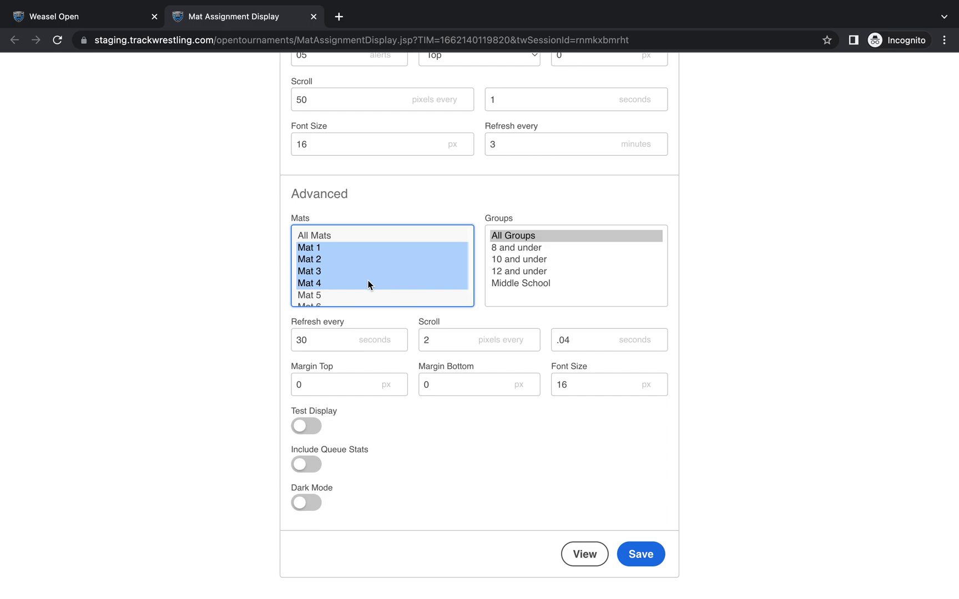
click(353, 248)
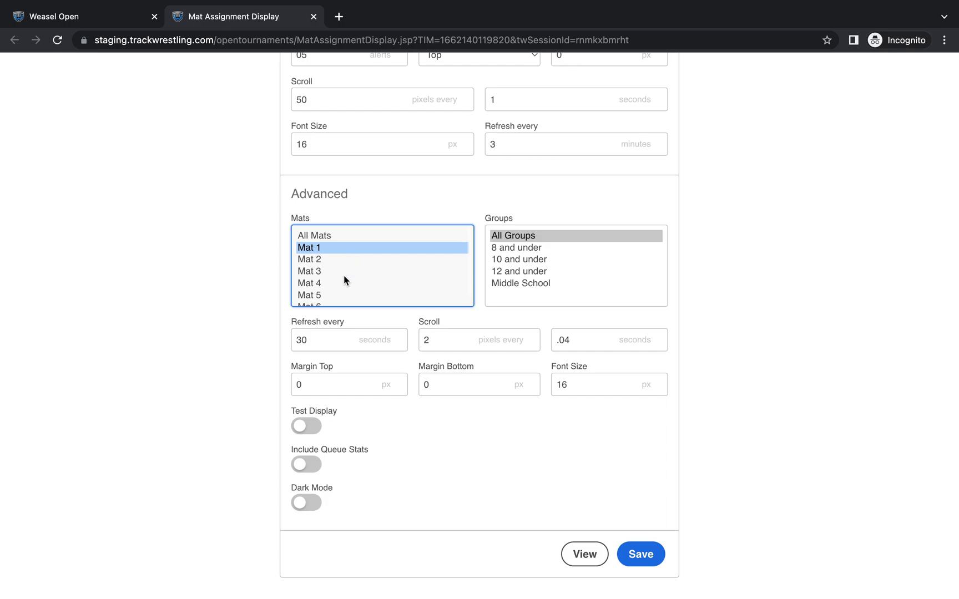
super+click(342, 269)
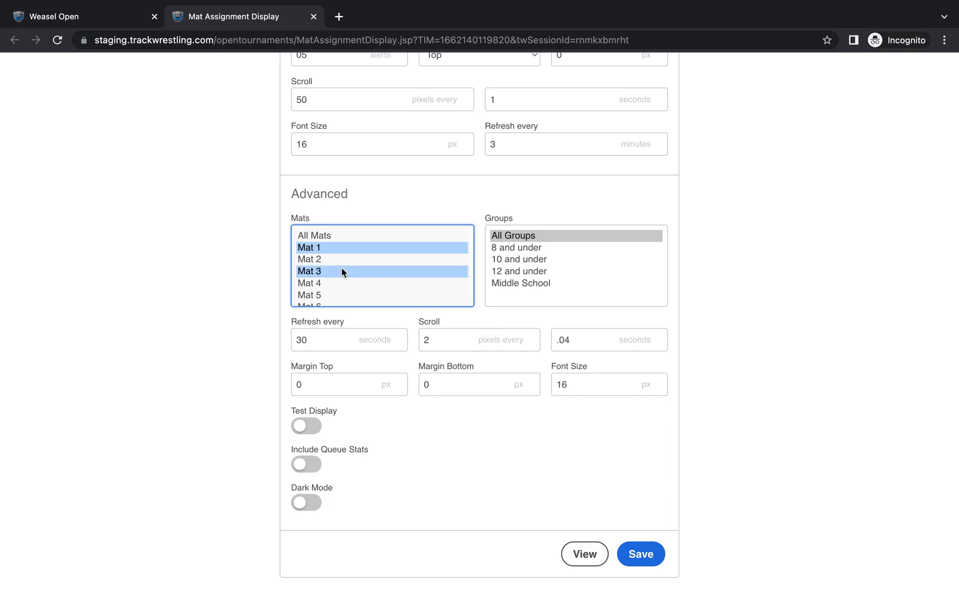
super+click(342, 296)
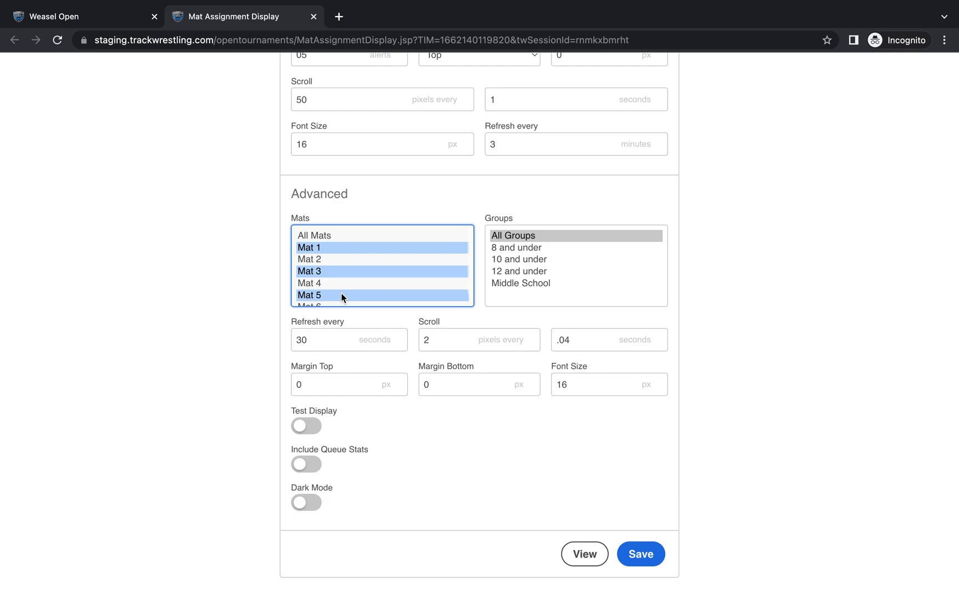
click(329, 235)
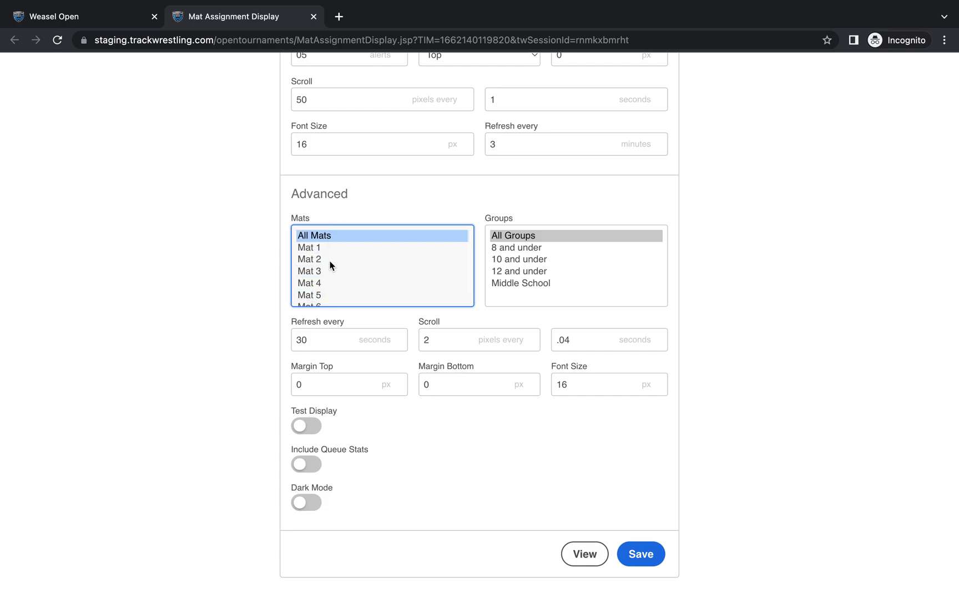
click(526, 249)
click(525, 259)
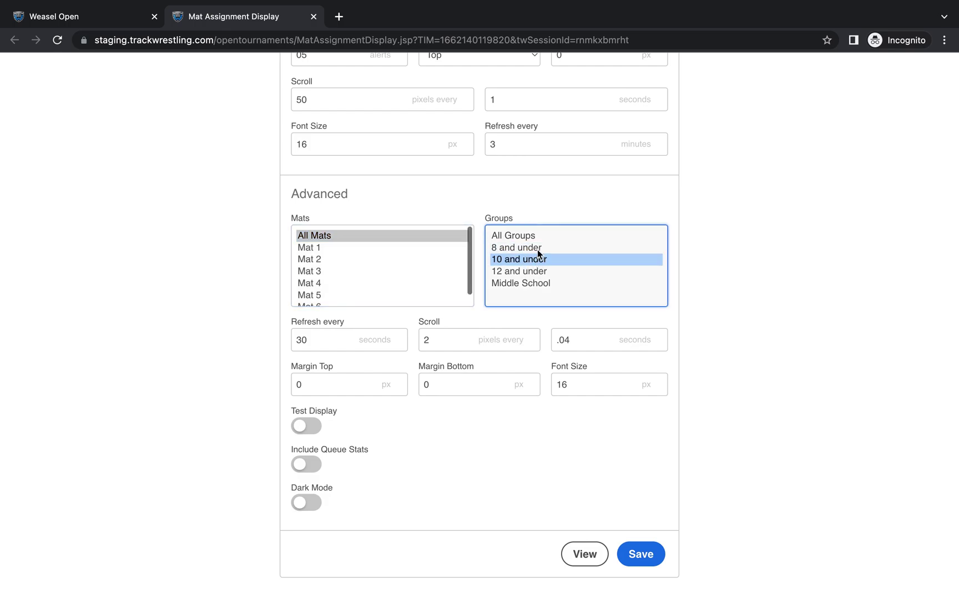
click(536, 250)
click(538, 259)
shift+click(543, 271)
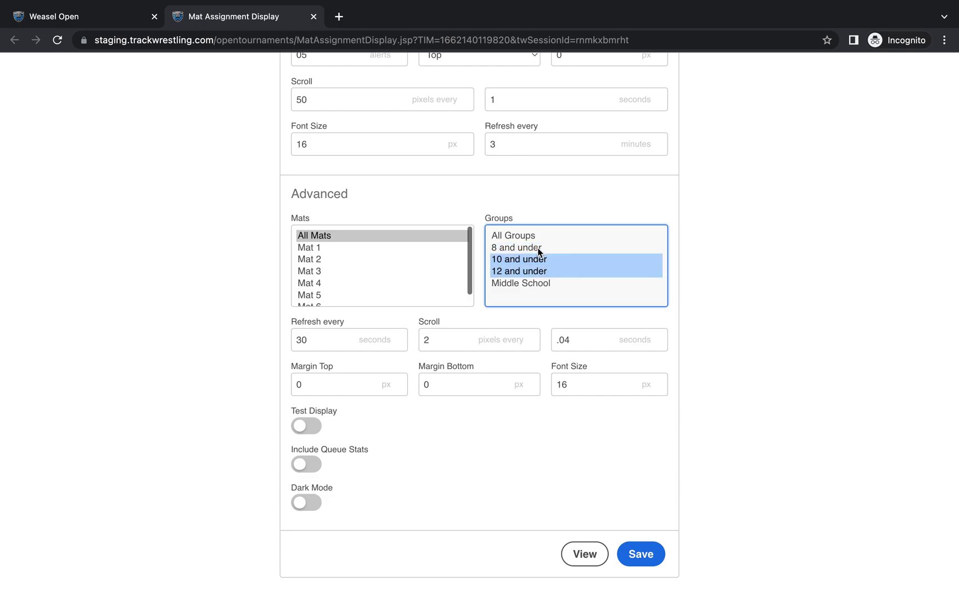
click(534, 248)
click(526, 237)
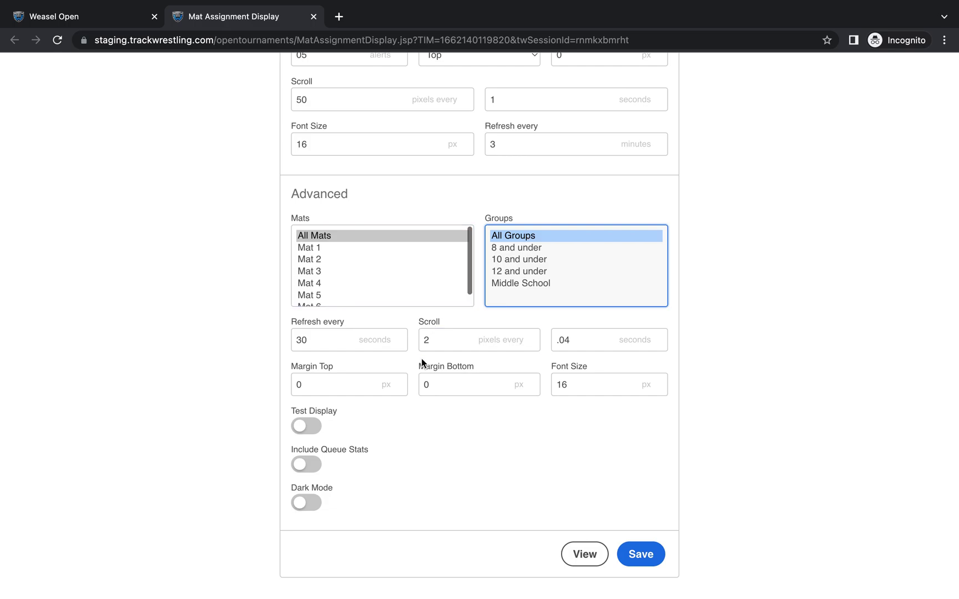
Check the refresh and scroll fields, then change Margin Top from 0 to 75 px
click(312, 342)
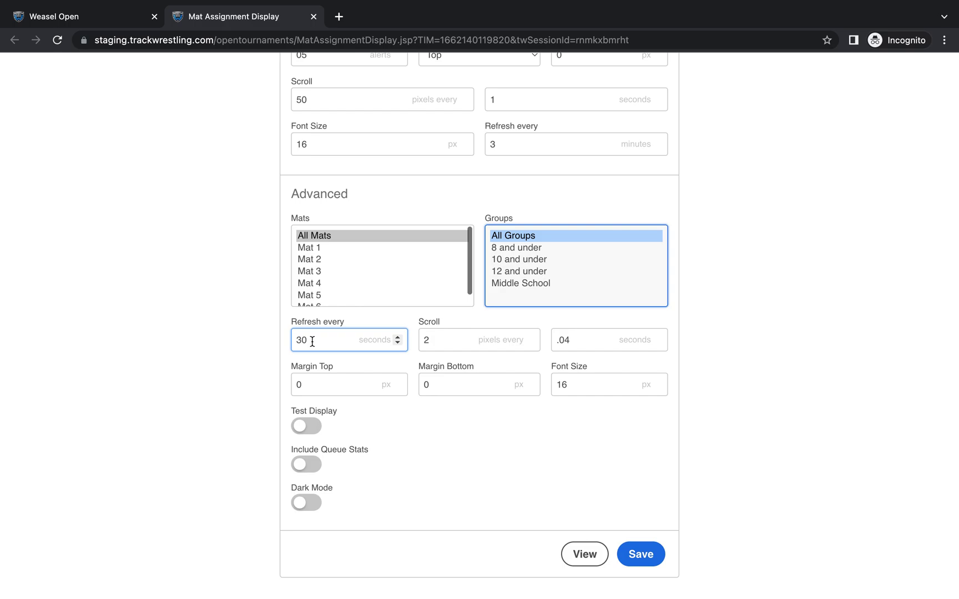
click(458, 338)
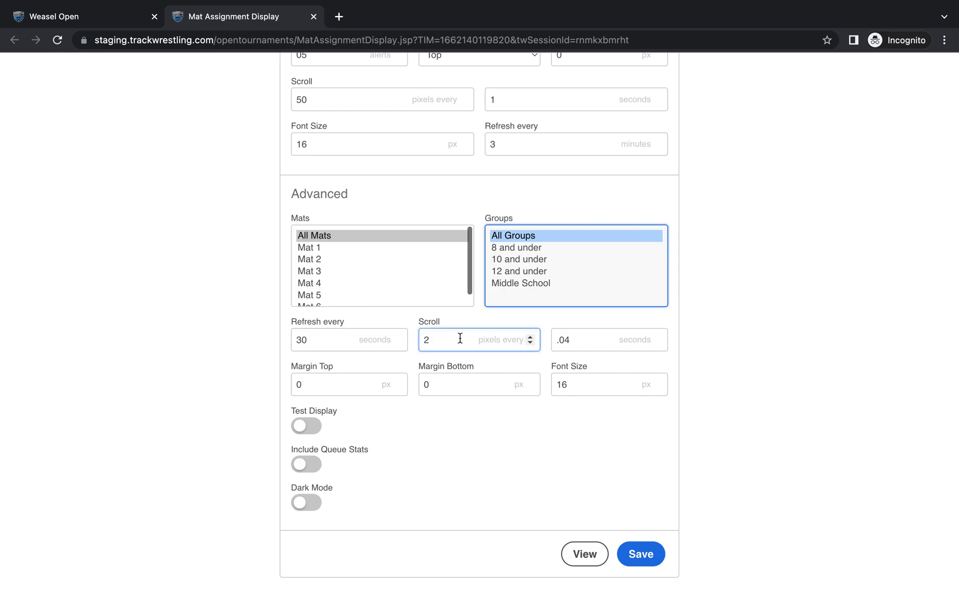
key(Return)
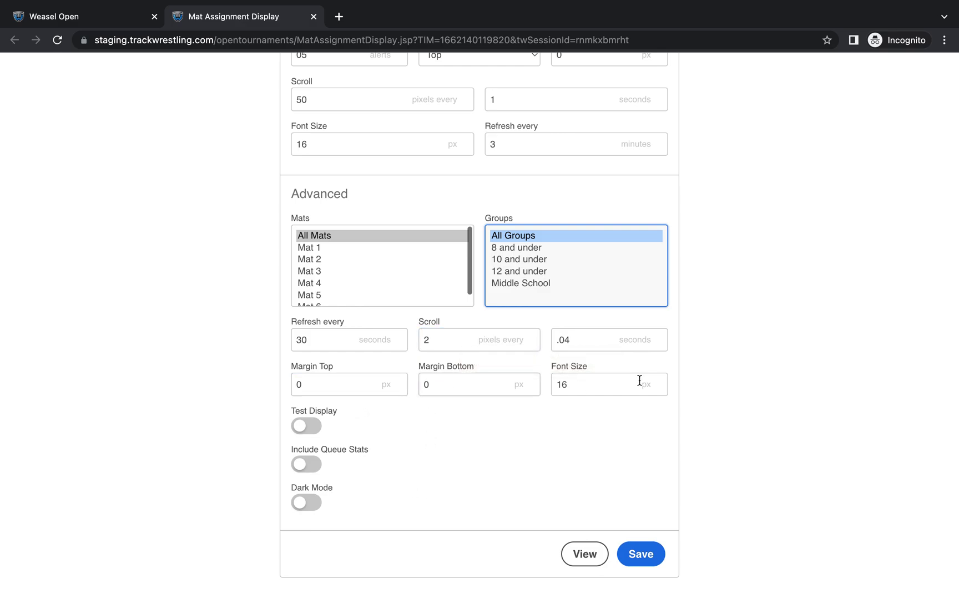
click(324, 375)
click(313, 386)
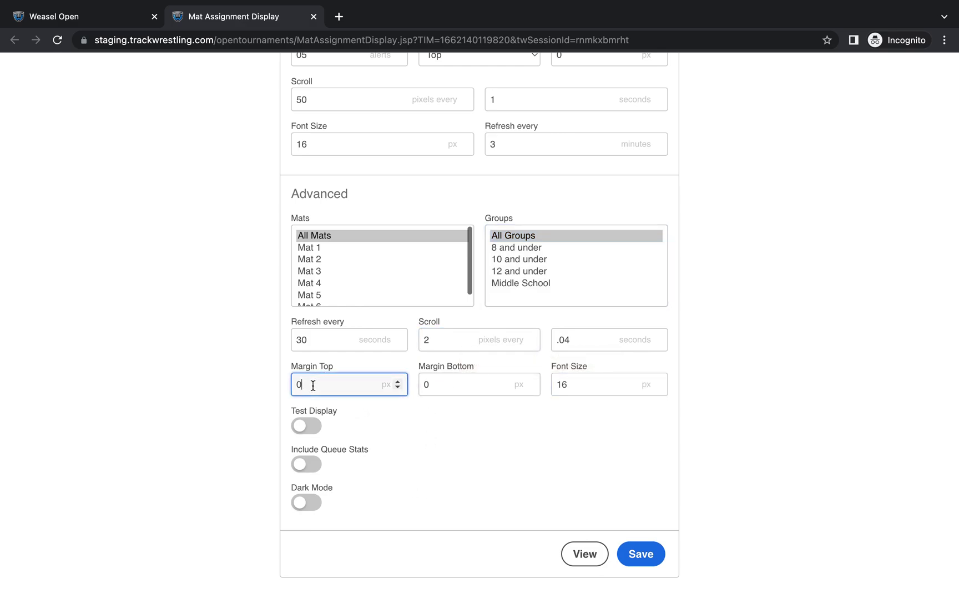
key(BackSpace)
text(75)
click(567, 390)
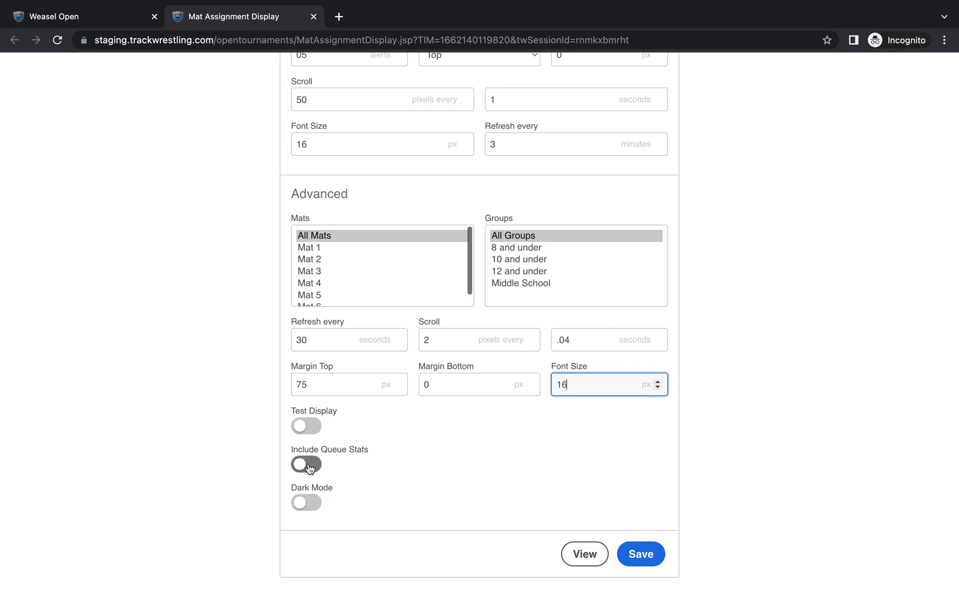
click(313, 502)
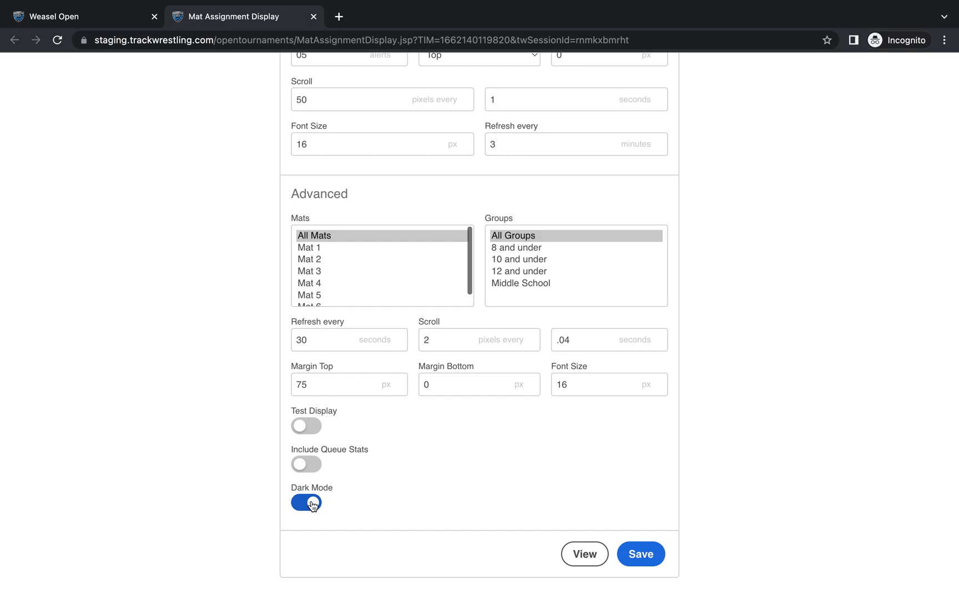
Switch Dark Mode back off and save the display settings
click(314, 503)
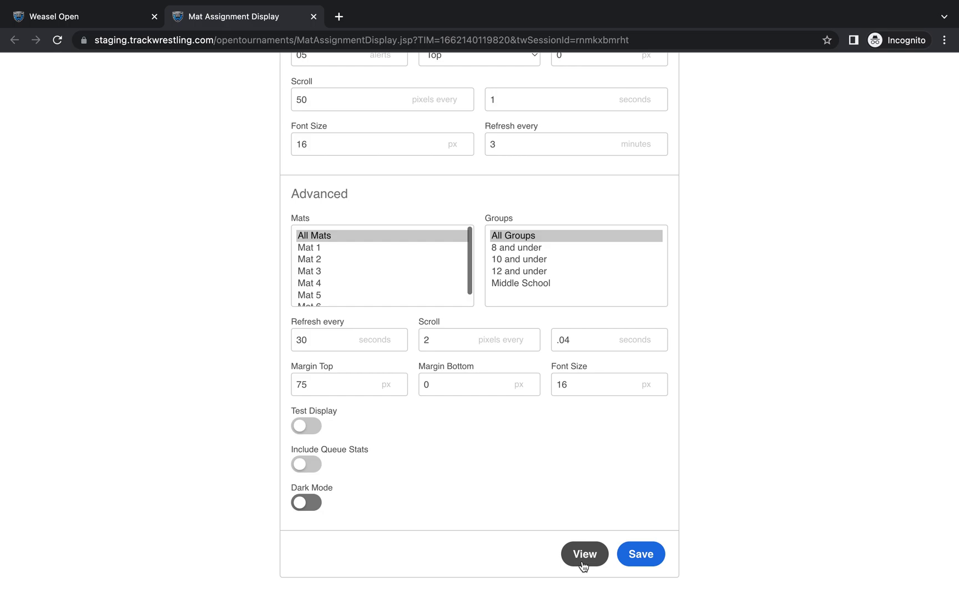
click(619, 558)
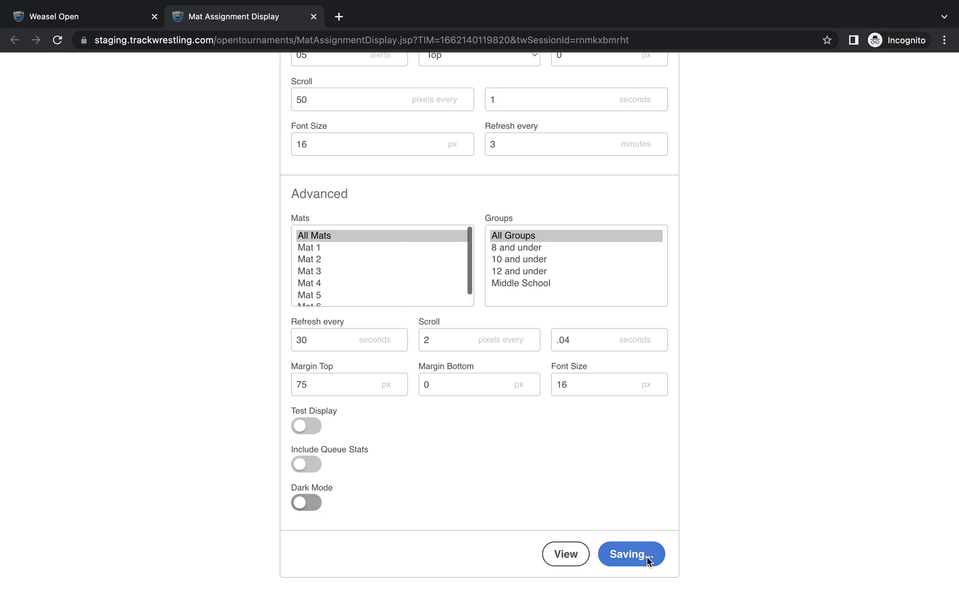
Preview the display, dismiss the clock and score alert, and leave Bout 1's score at 0
click(578, 556)
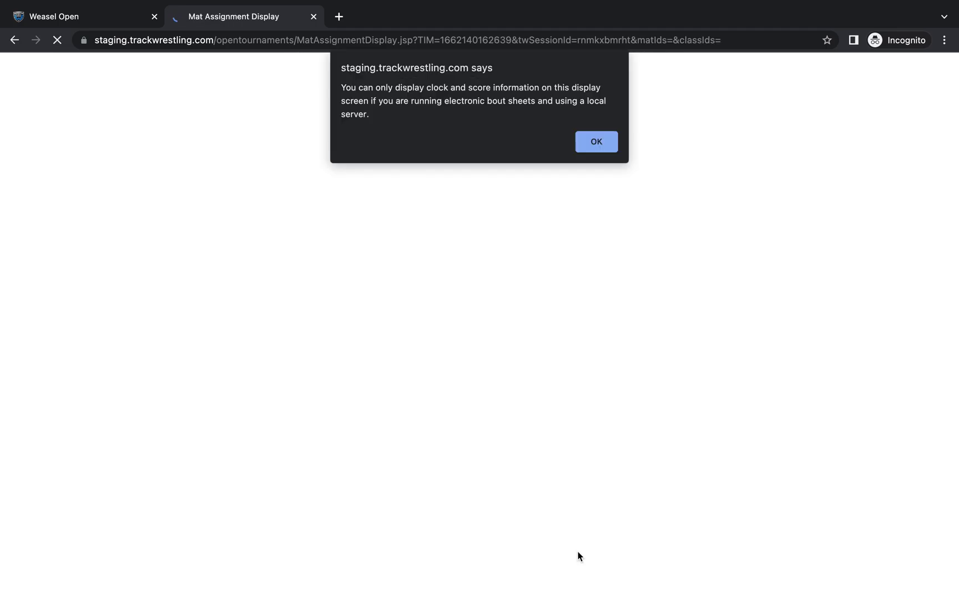
key(Return)
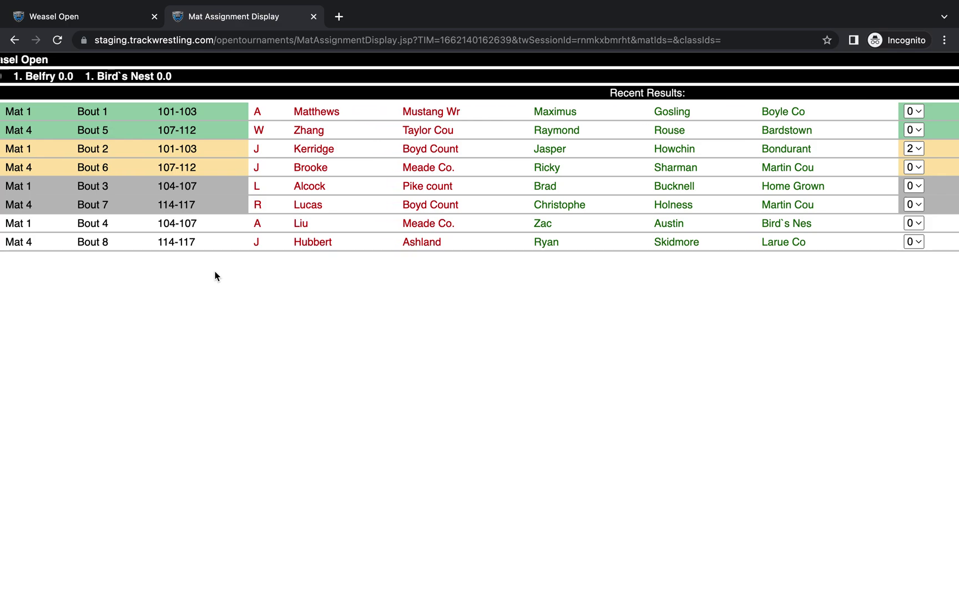
click(922, 110)
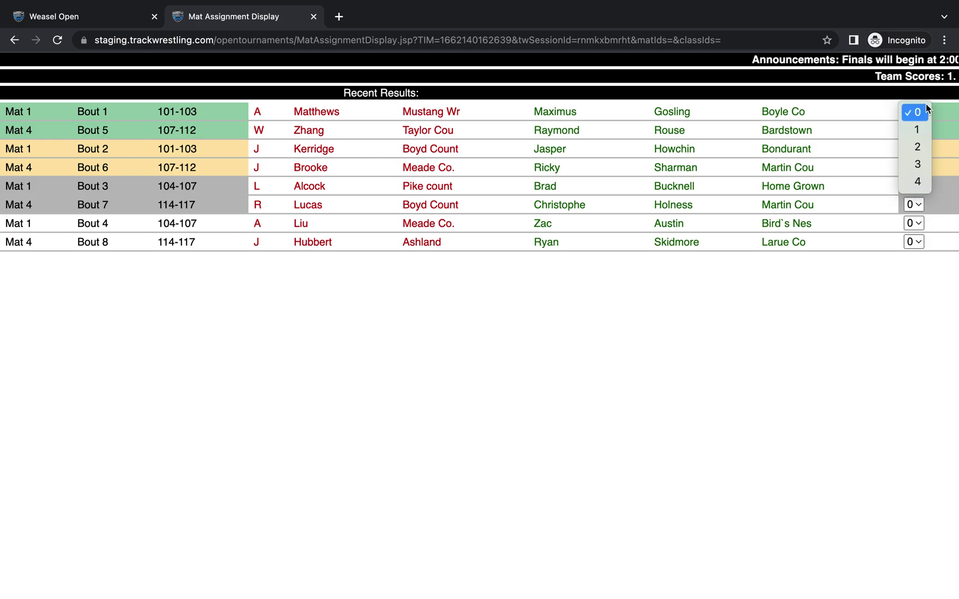
click(925, 112)
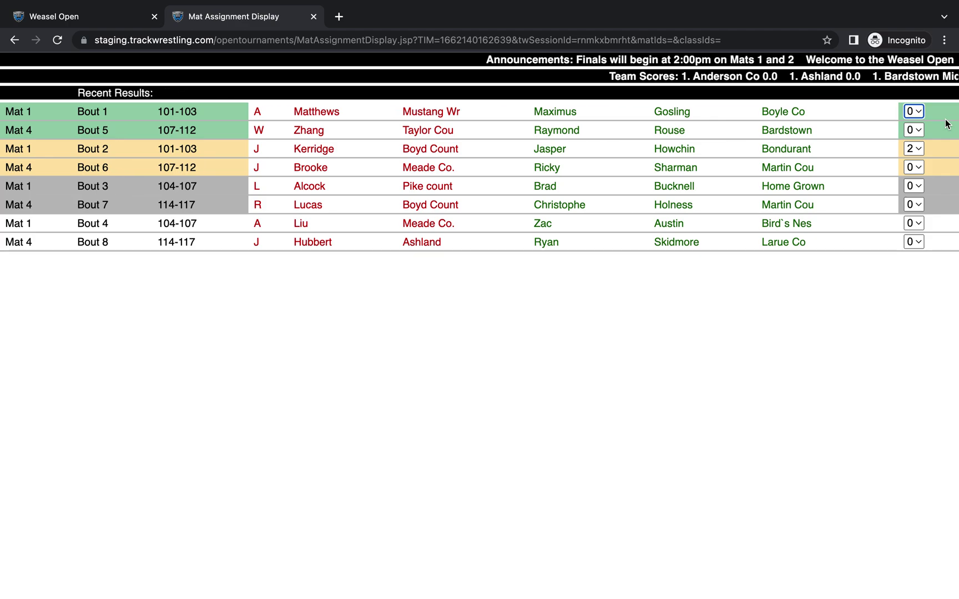
Switch back to the Weasel Open browser tab
mouse_move(110, 2)
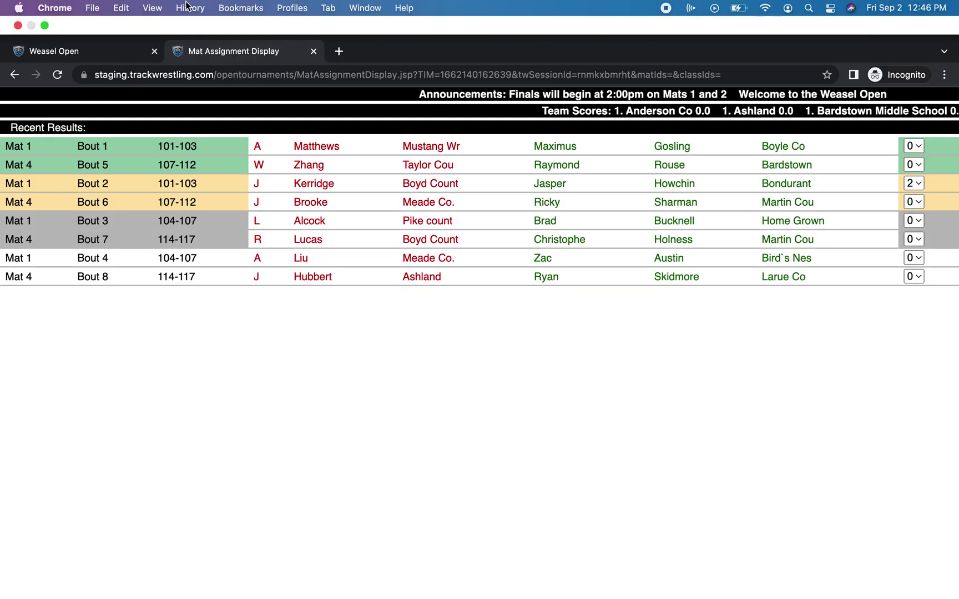
click(95, 47)
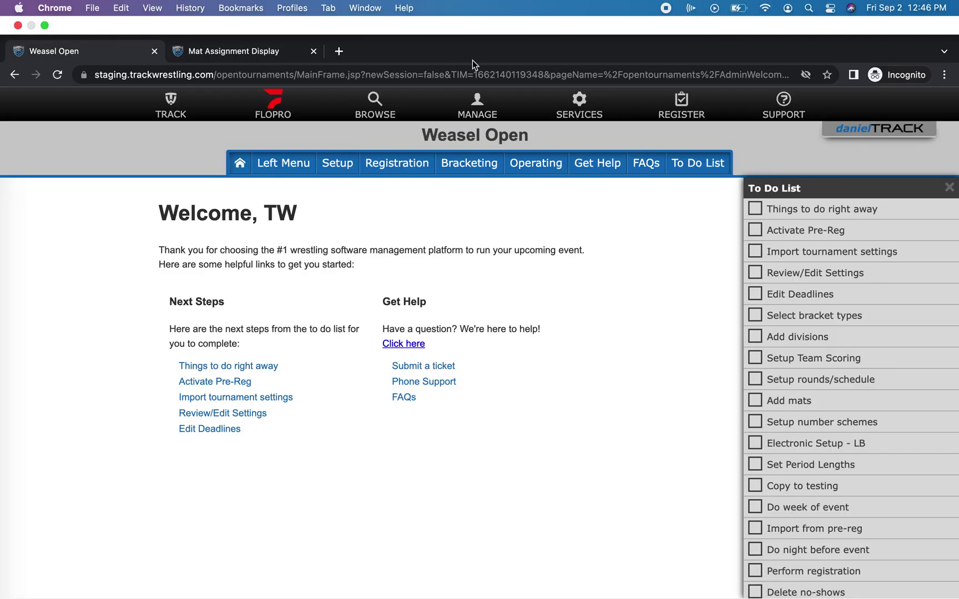